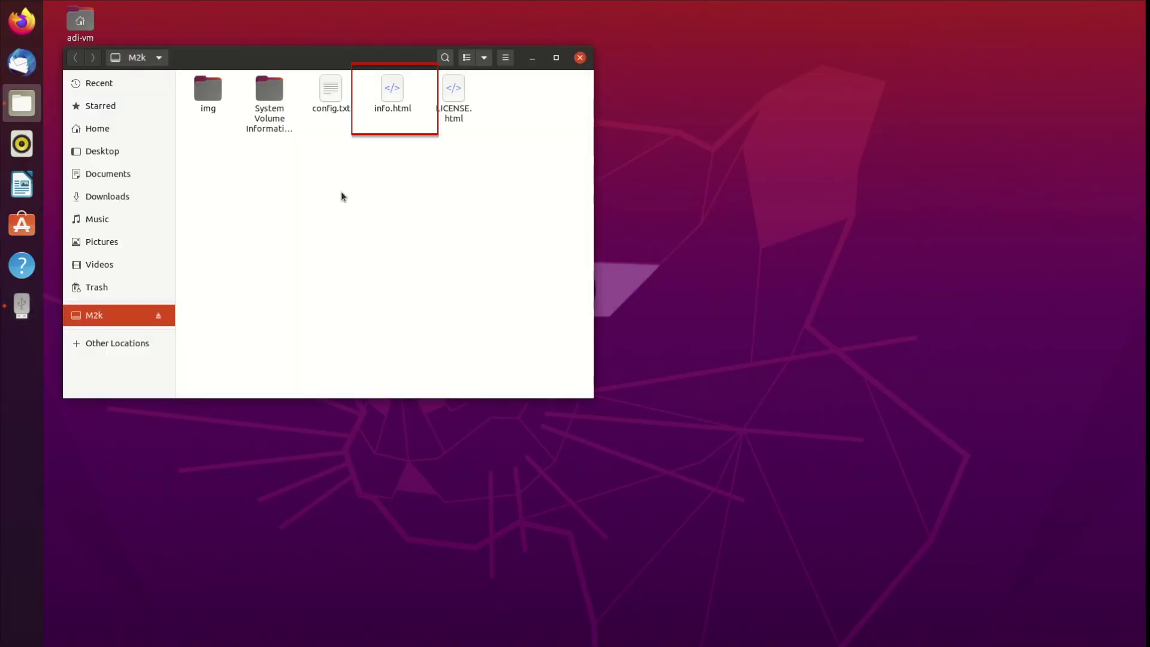
Step: From info.html, save the libiio .deb package for ubuntu-20.04-amd64
double_click(391, 95)
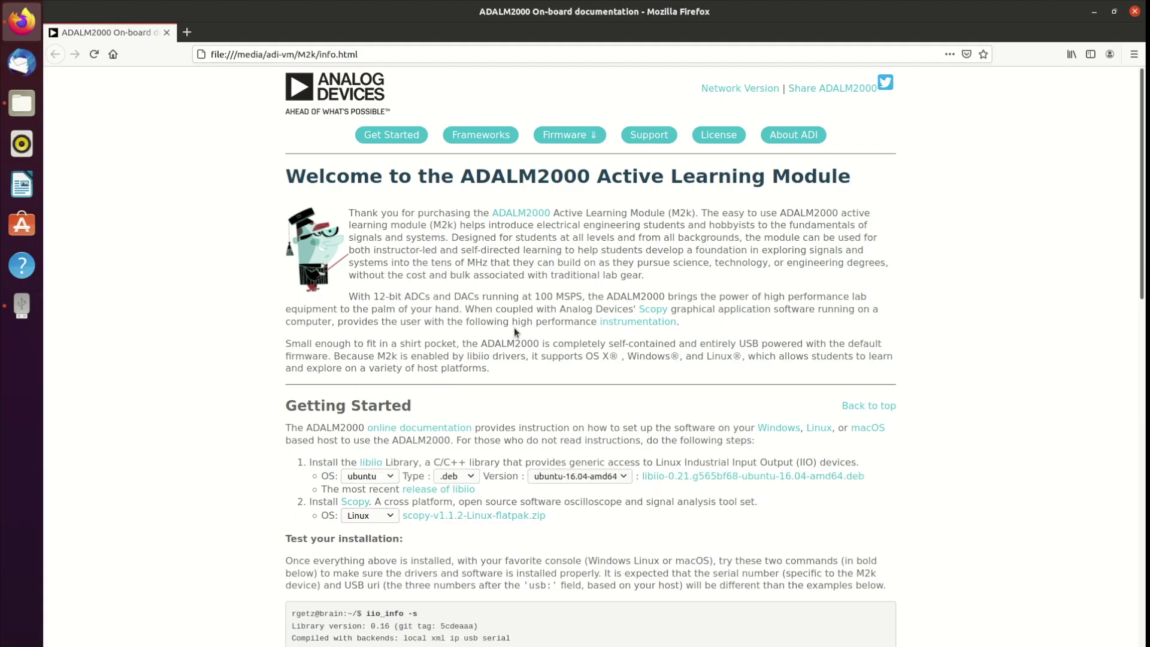
scroll(514, 327, "down", 1)
left_click(372, 408)
left_click(376, 408)
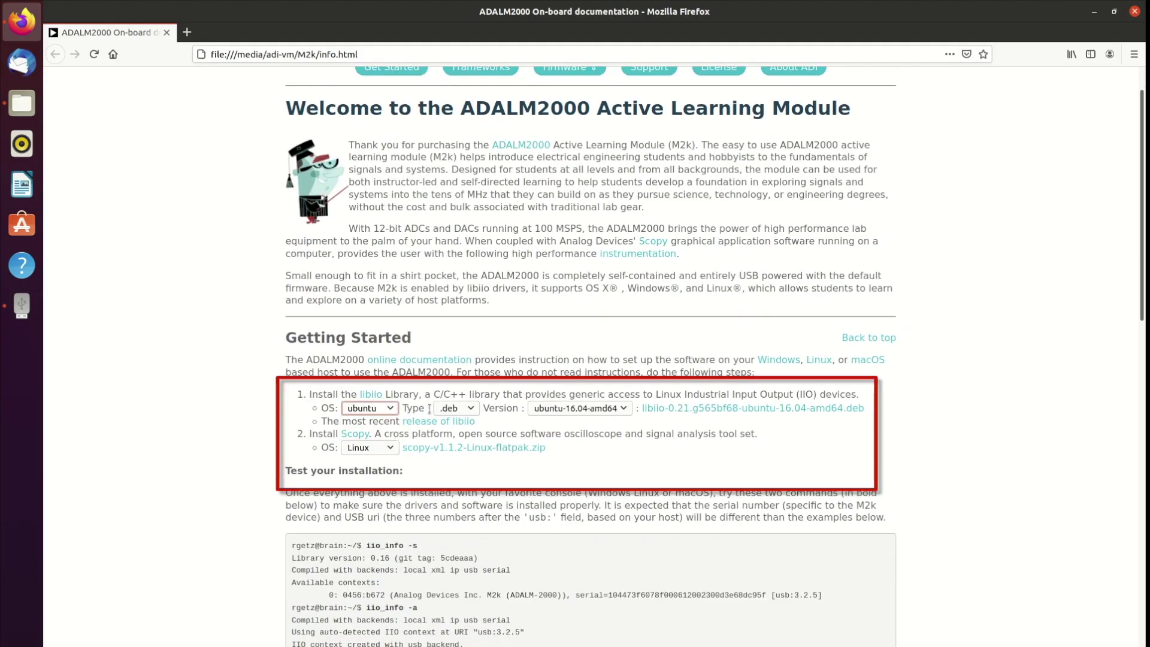
left_click(469, 408)
left_click(469, 414)
left_click(573, 410)
left_click(581, 457)
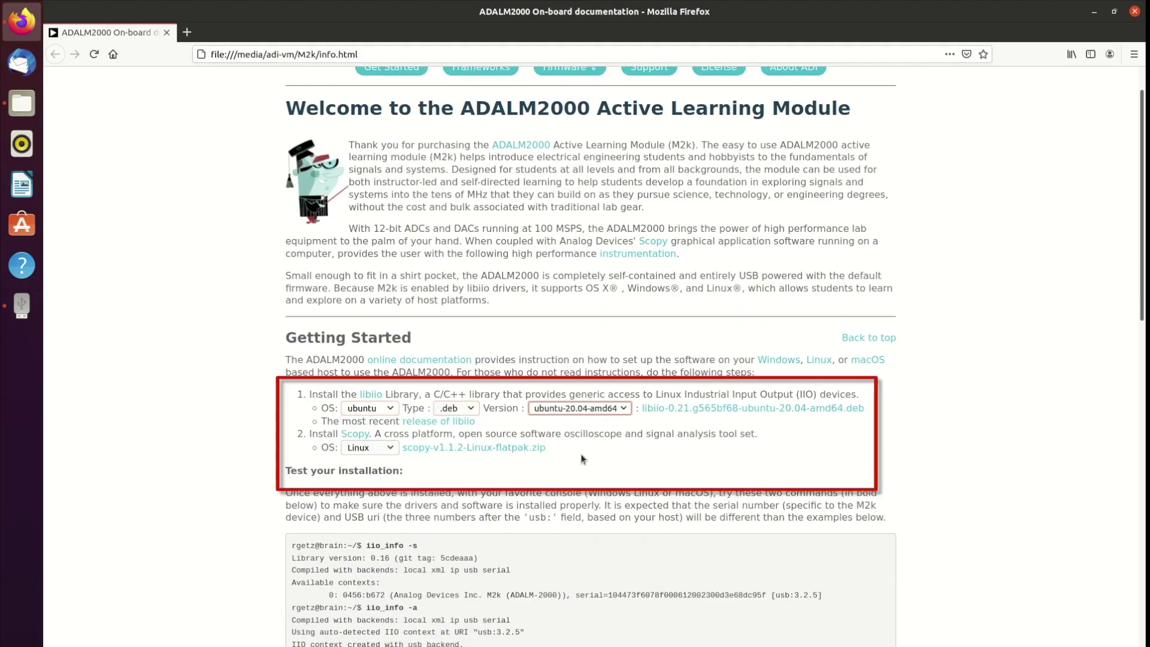
left_click(682, 413)
left_click(489, 465)
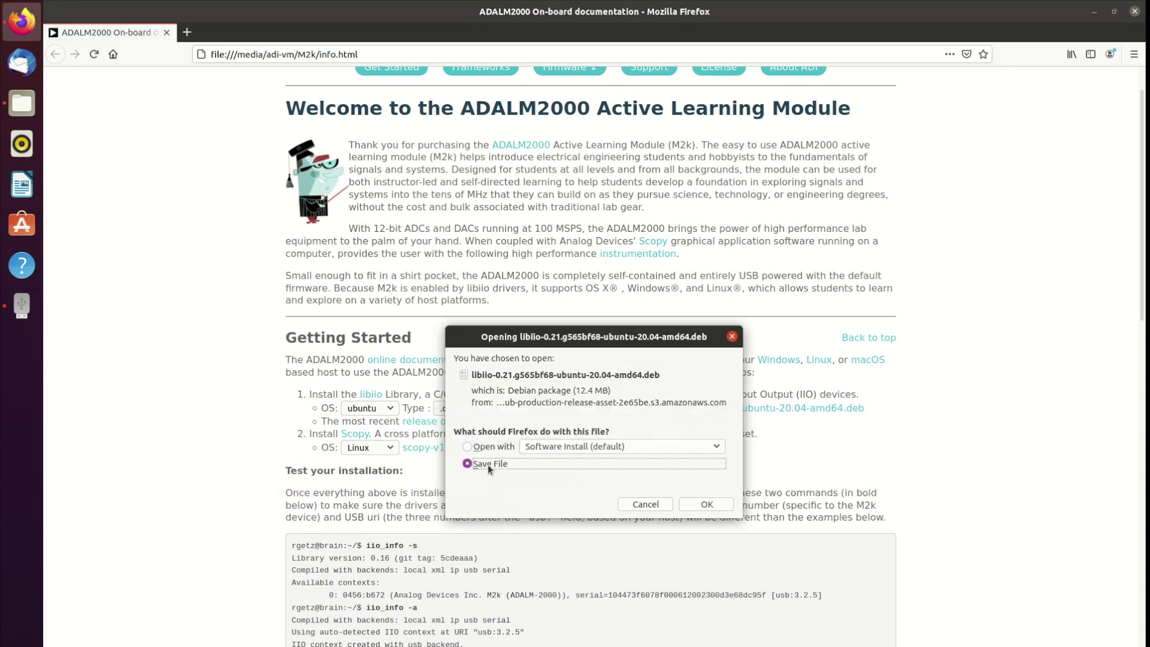
left_click(695, 500)
Step: Save the Linux Scopy flatpak zip to disk
left_click(372, 450)
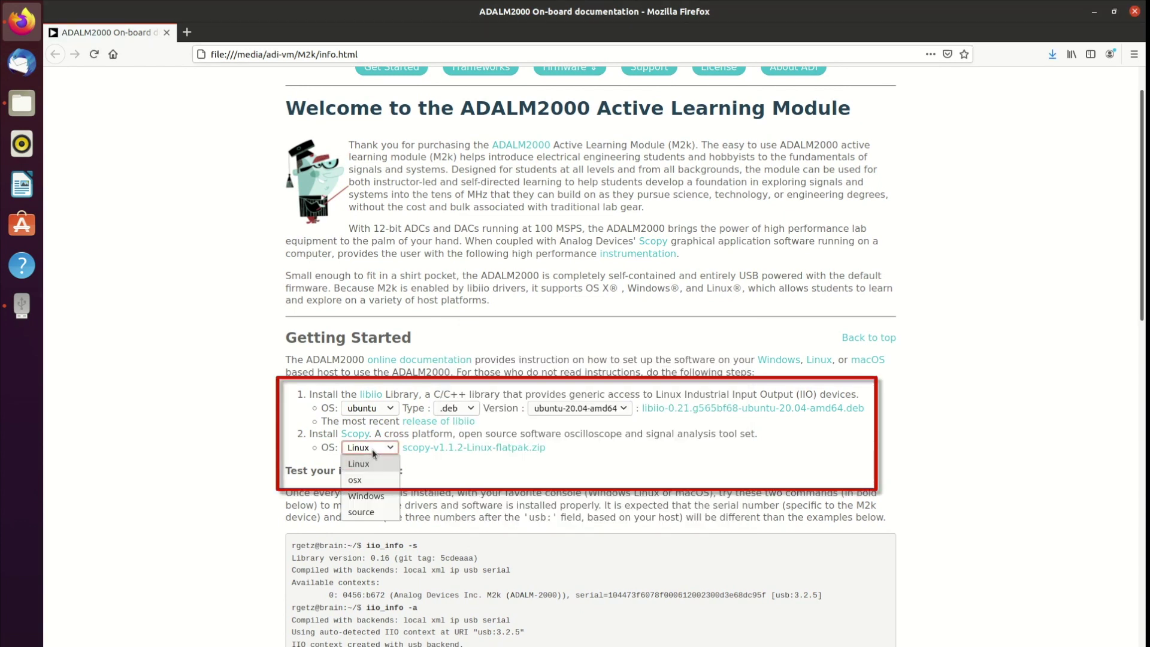
left_click(372, 449)
left_click(492, 450)
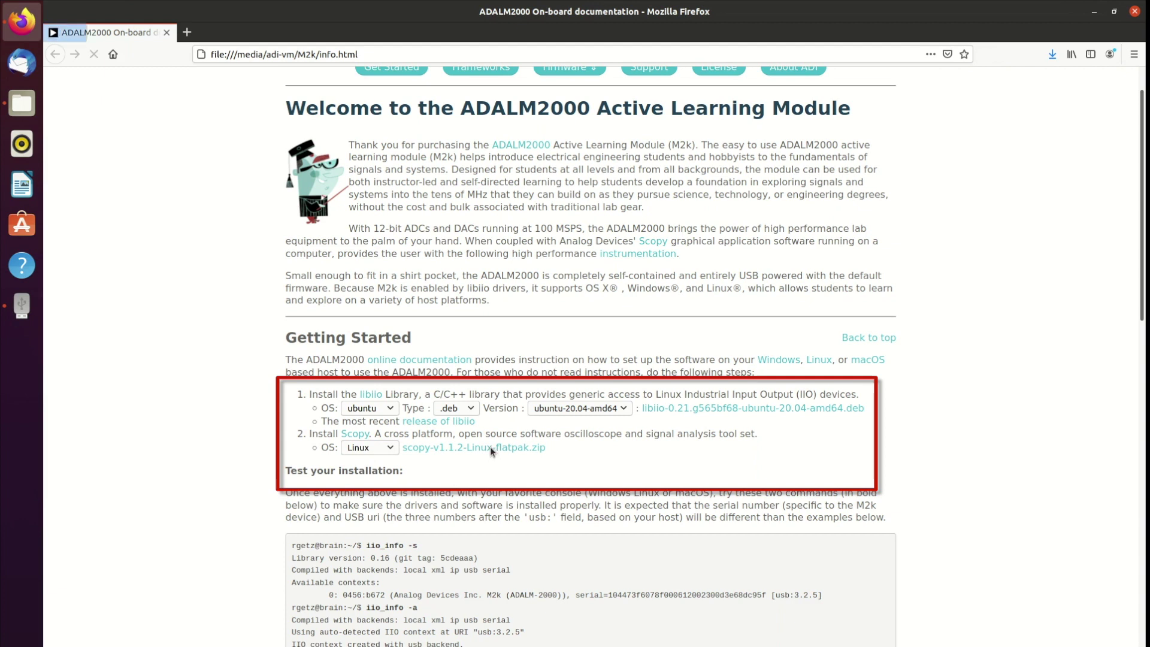
left_click(495, 464)
left_click(706, 503)
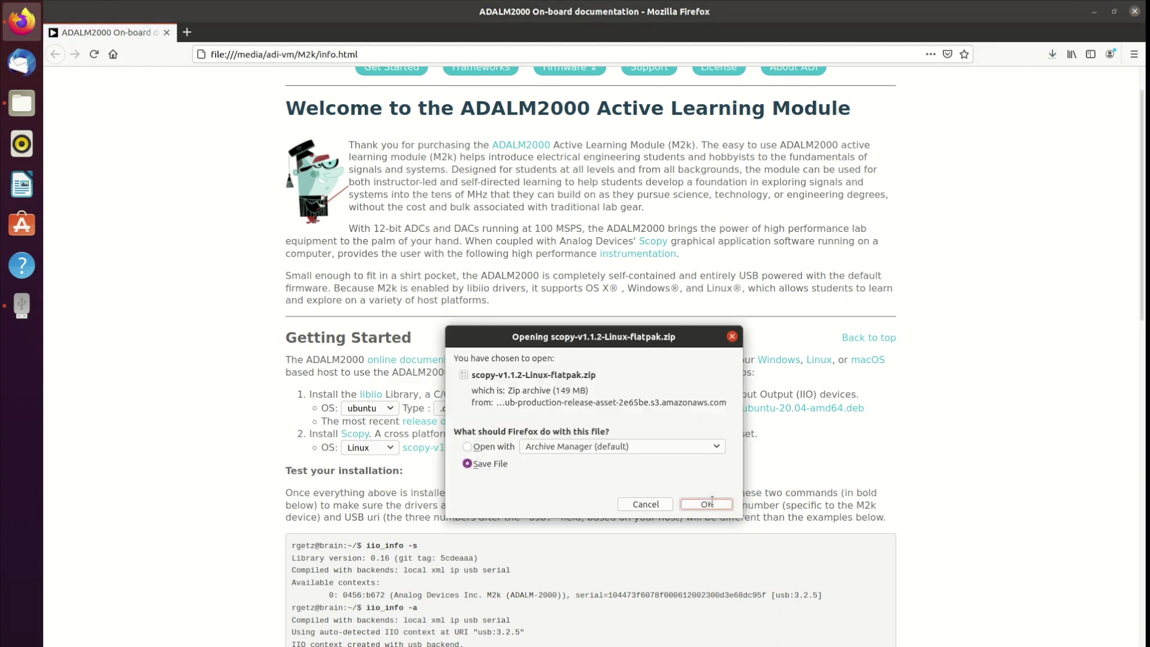
Step: Install the libiio 0.21 .deb with sudo apt install -f, then list the M2k's details with iio_info -a
type("nstall -f ")
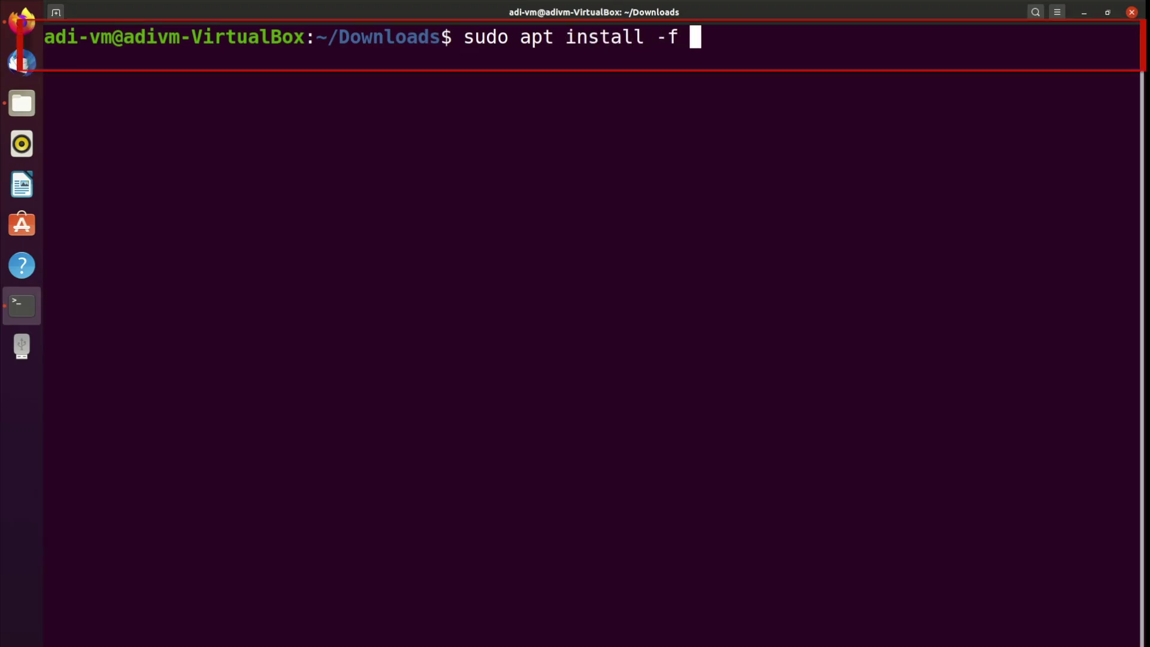
type("./lib")
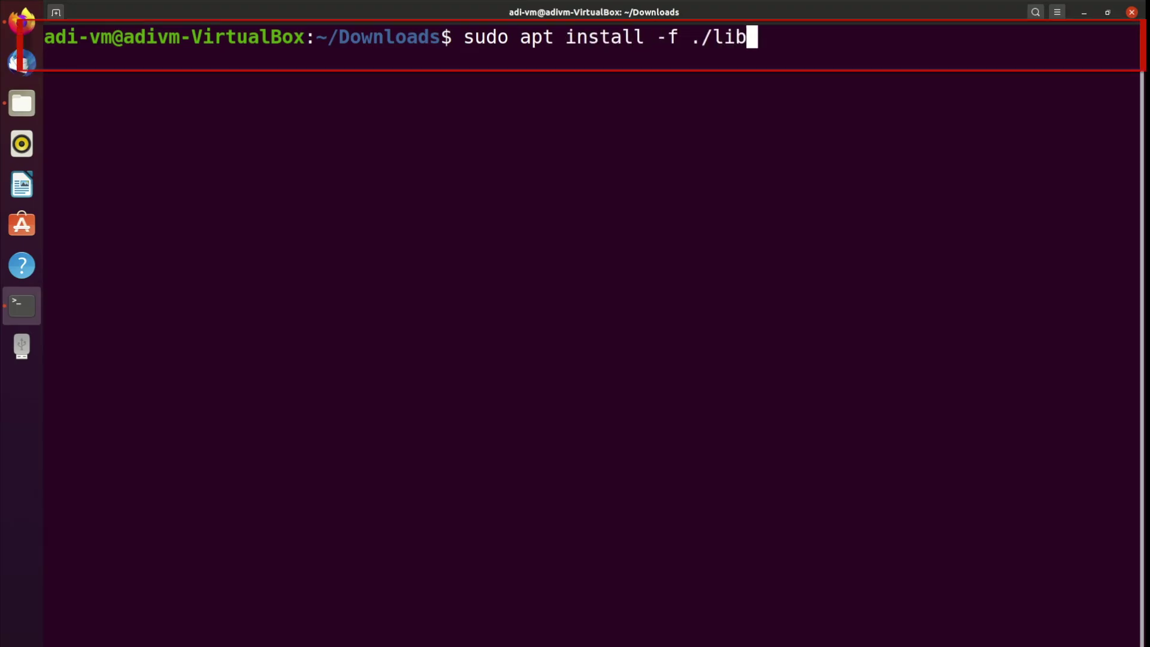
key("Tab")
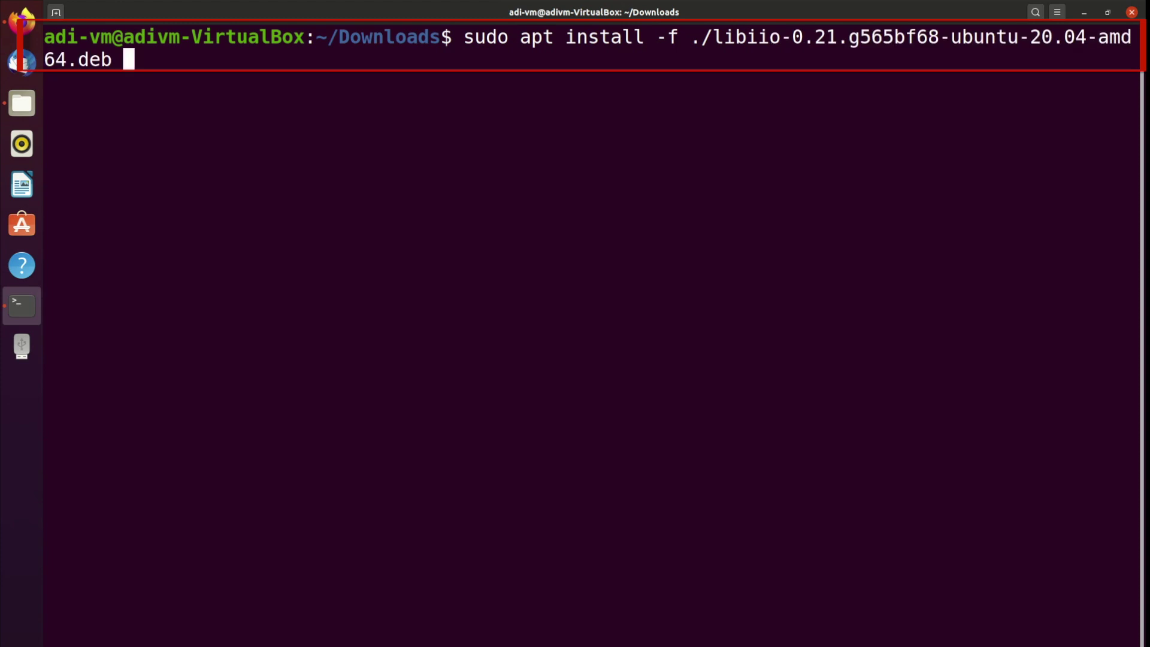
key("Return")
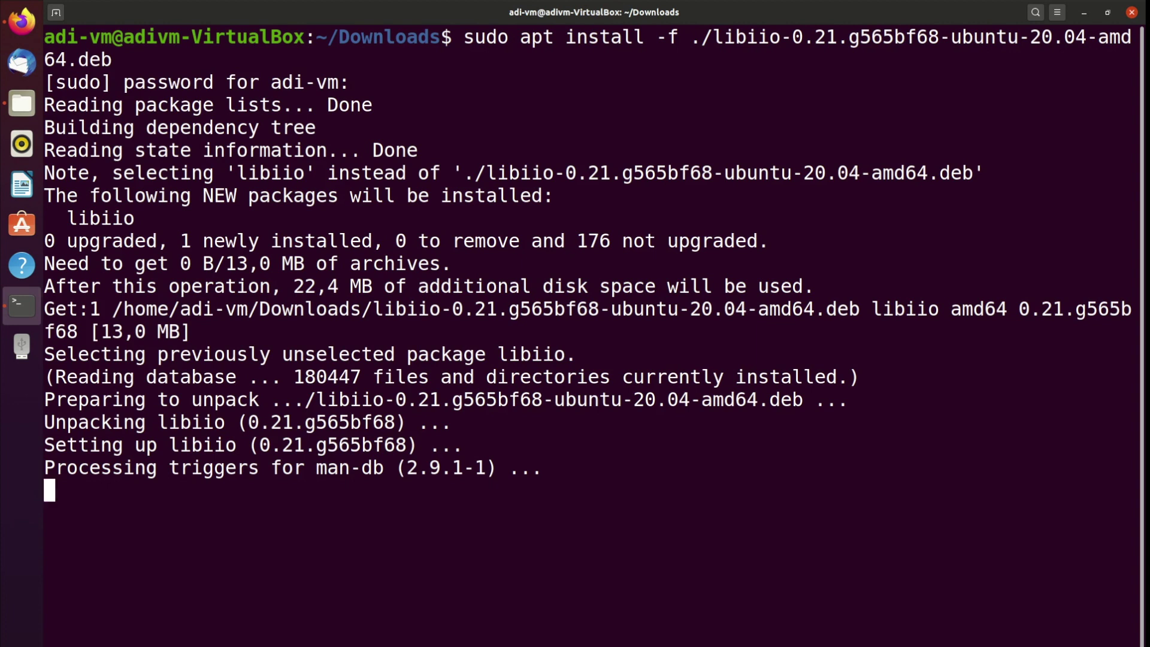
type("iio_info")
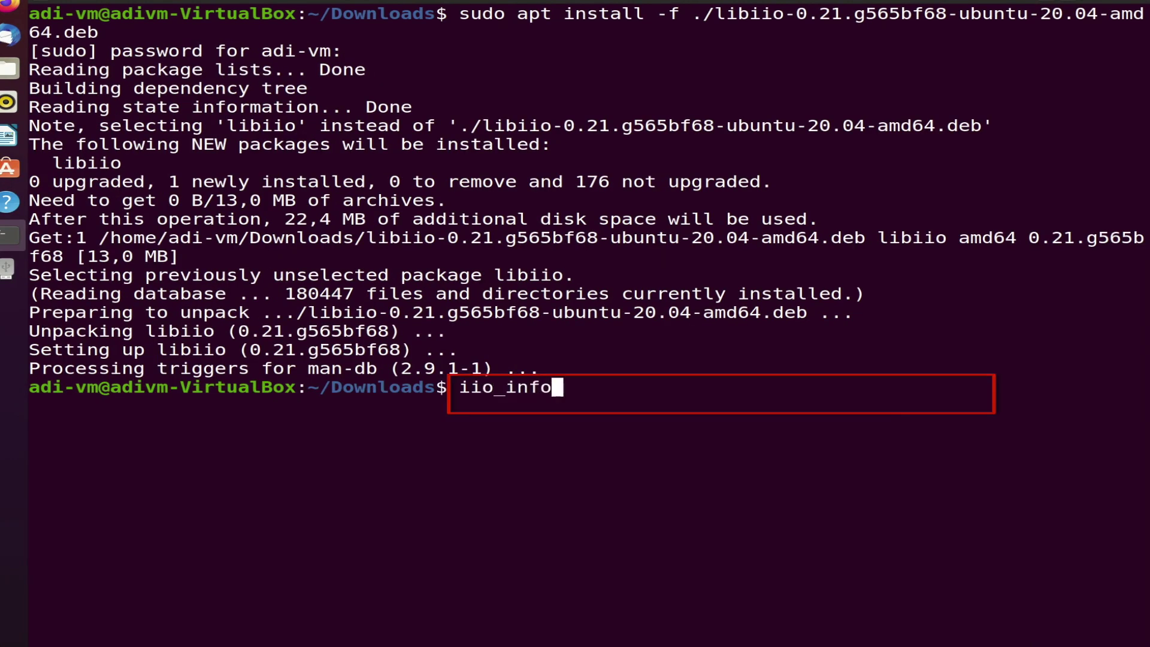
type(" -a")
key("Return")
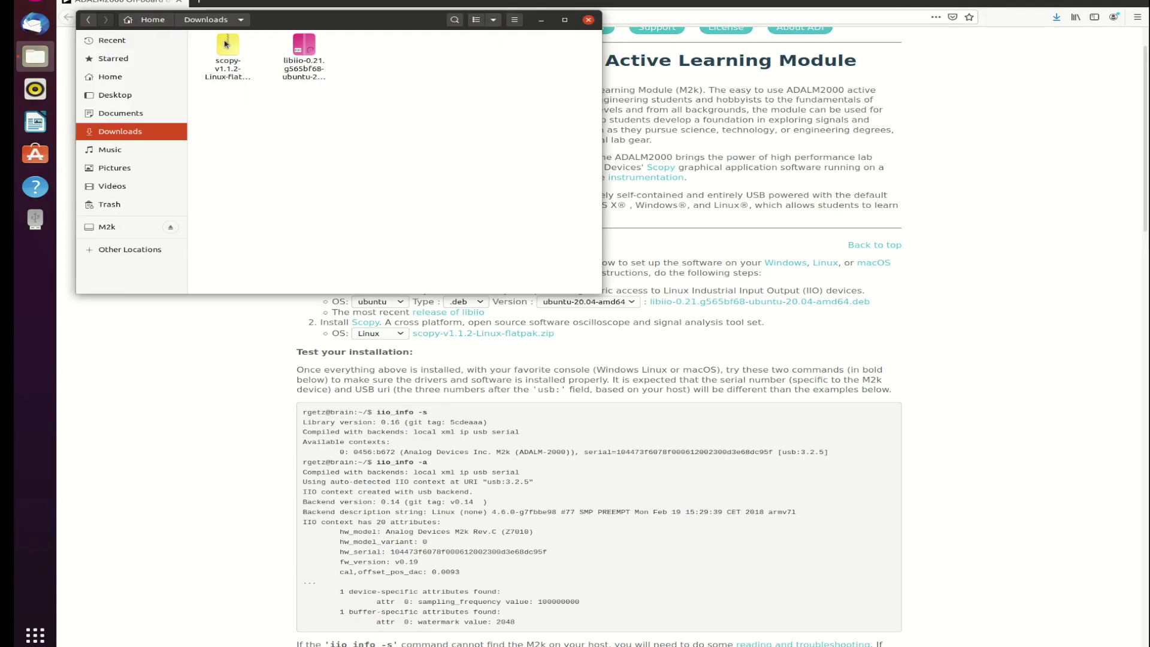
Step: Extract Scopy.flatpak from scopy-v1.1.2-Linux-flatpak.zip into the Home folder
left_click(227, 50)
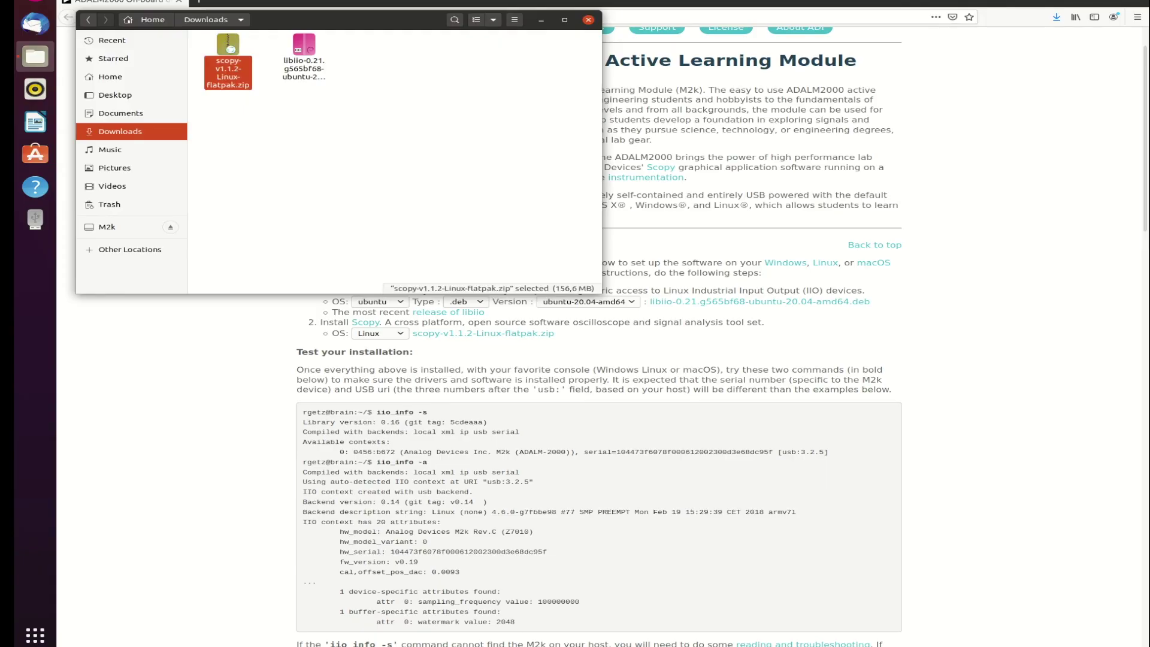
double_click(217, 66)
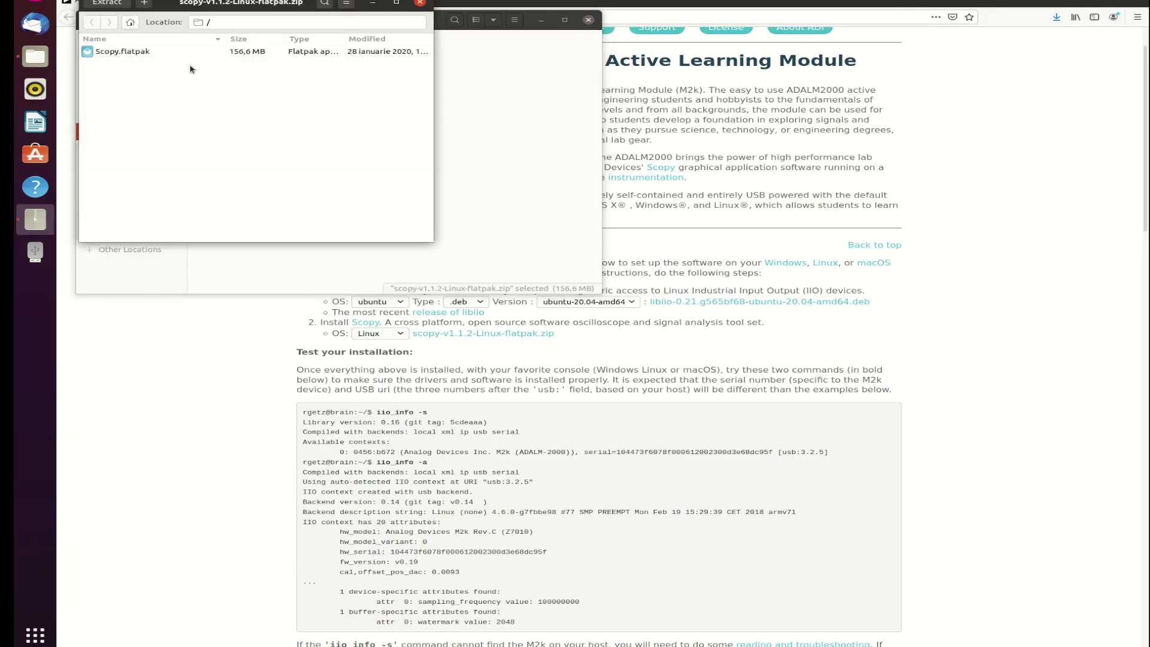
left_click(185, 51)
left_click(107, 2)
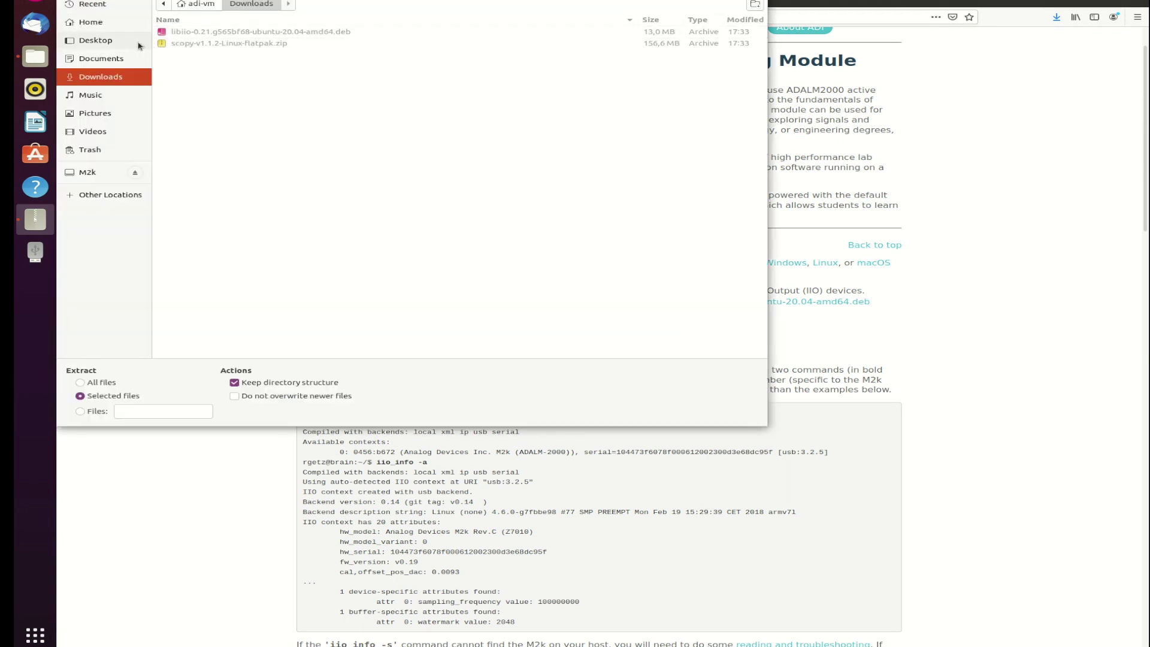
left_click(93, 22)
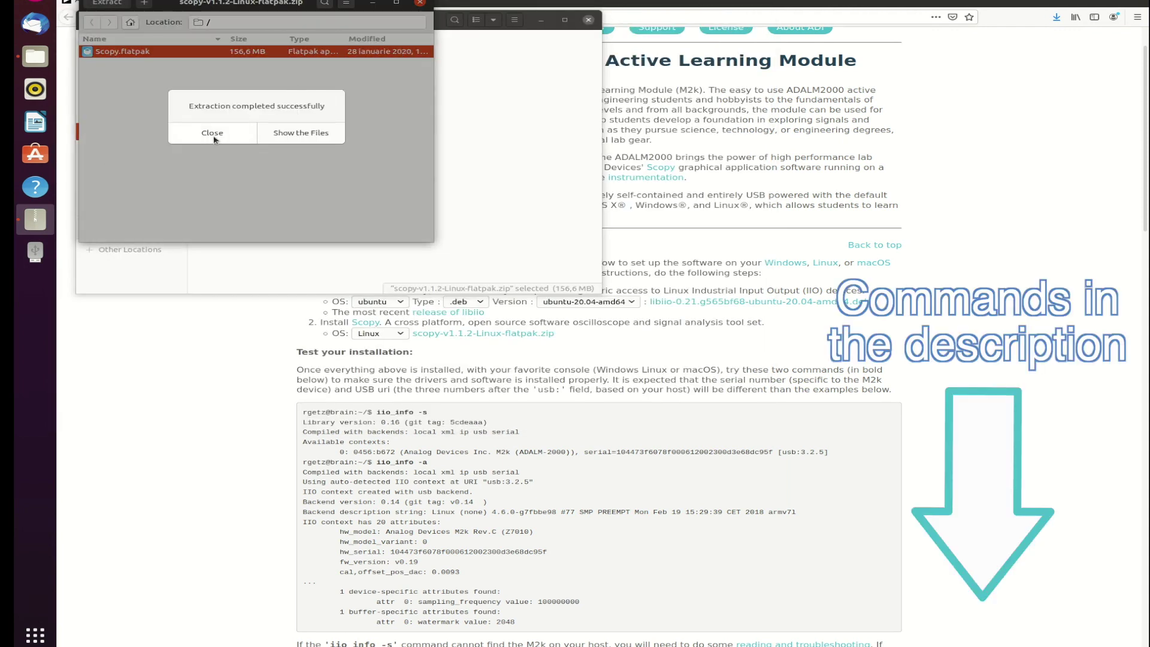
left_click(212, 133)
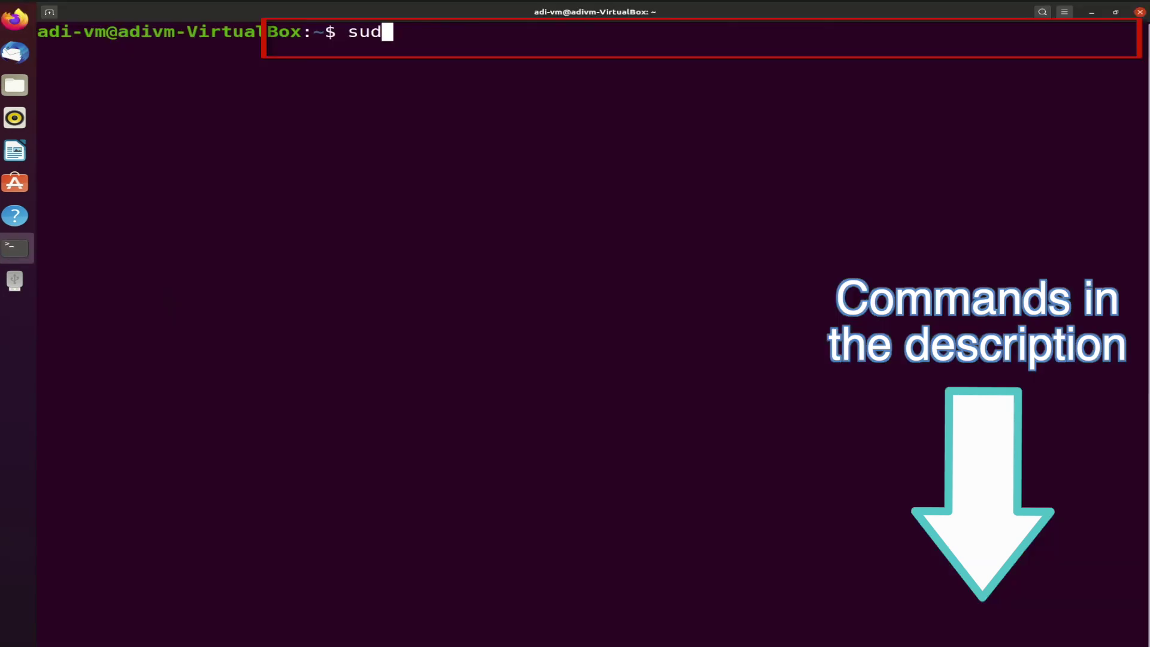
Step: Add the ppa:alexlarsson/flatpak repository with sudo add-apt-repository and confirm it
type("o add-apt")
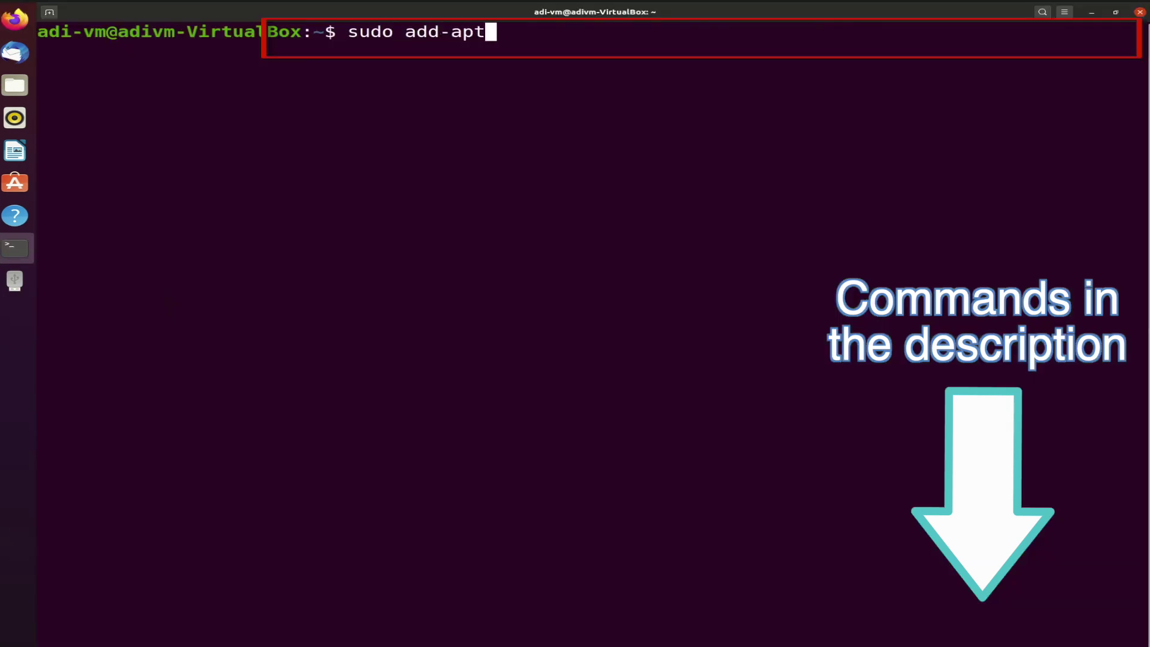
type("-repository")
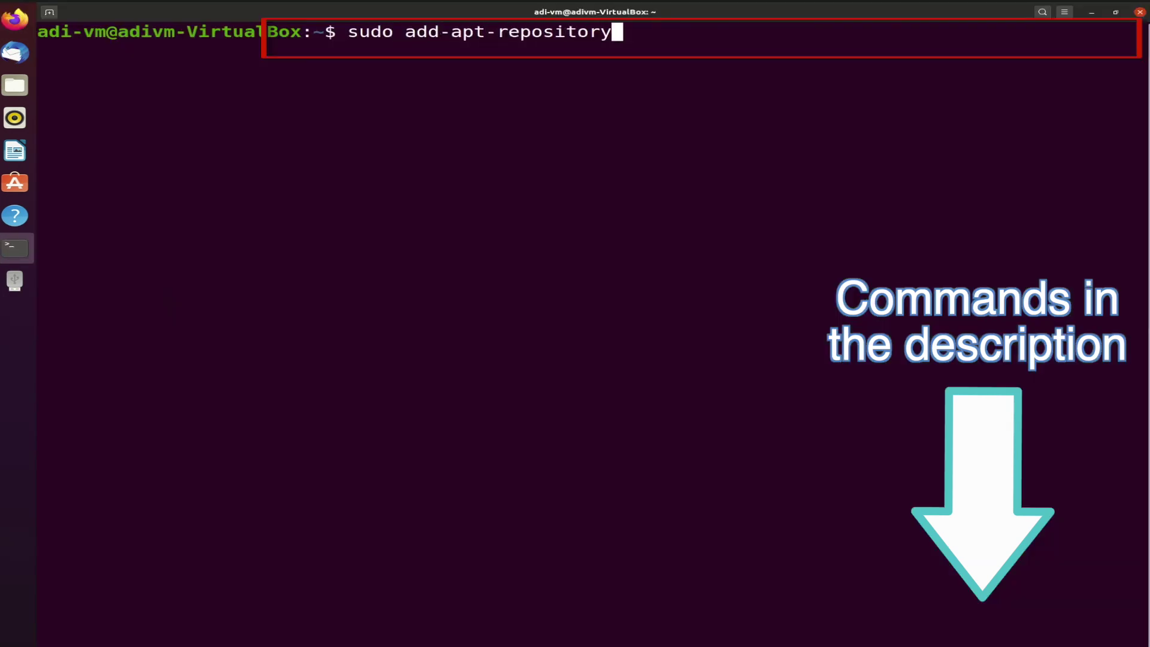
type(" ppa:alexlars")
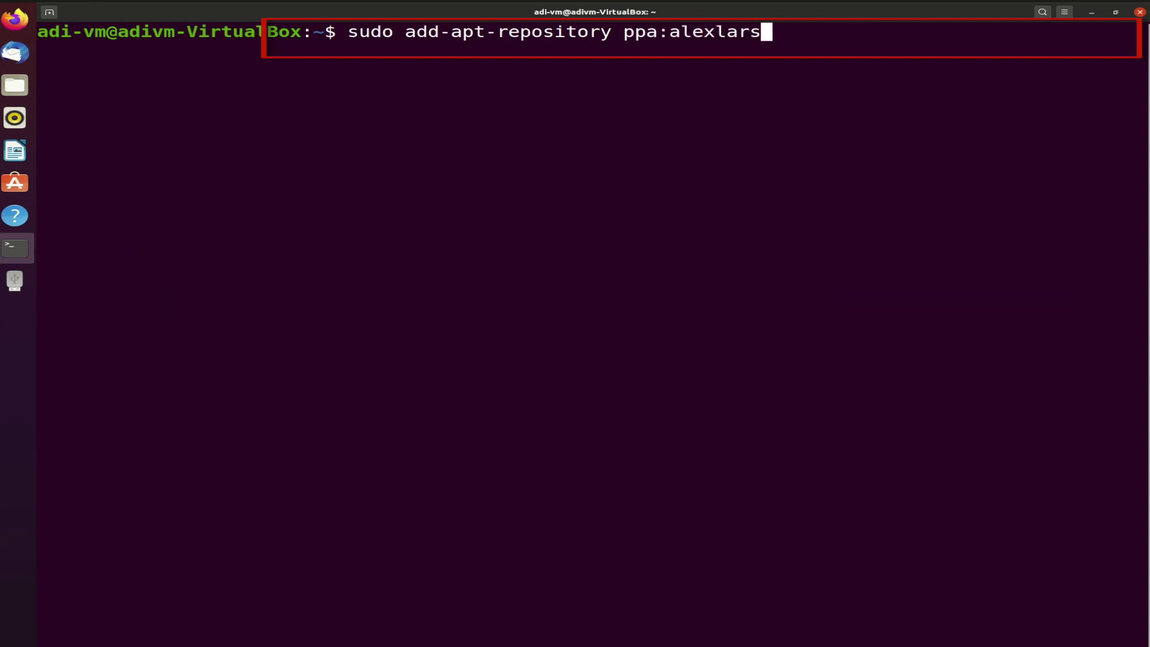
type("son/flatpak")
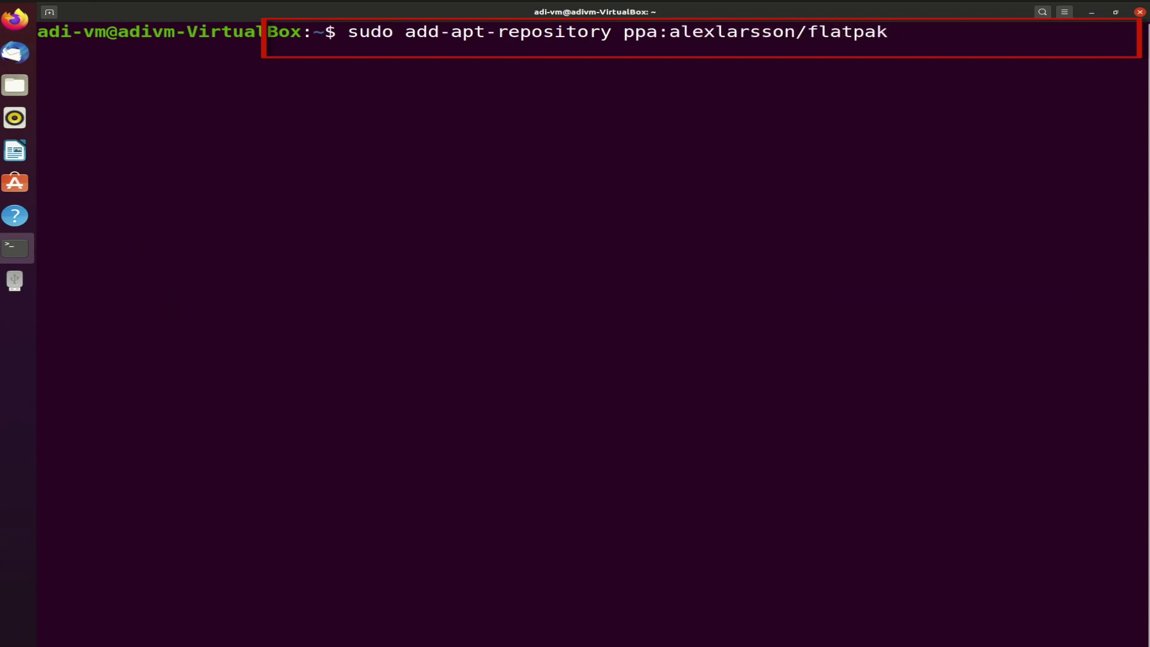
key("Return")
key("Return")
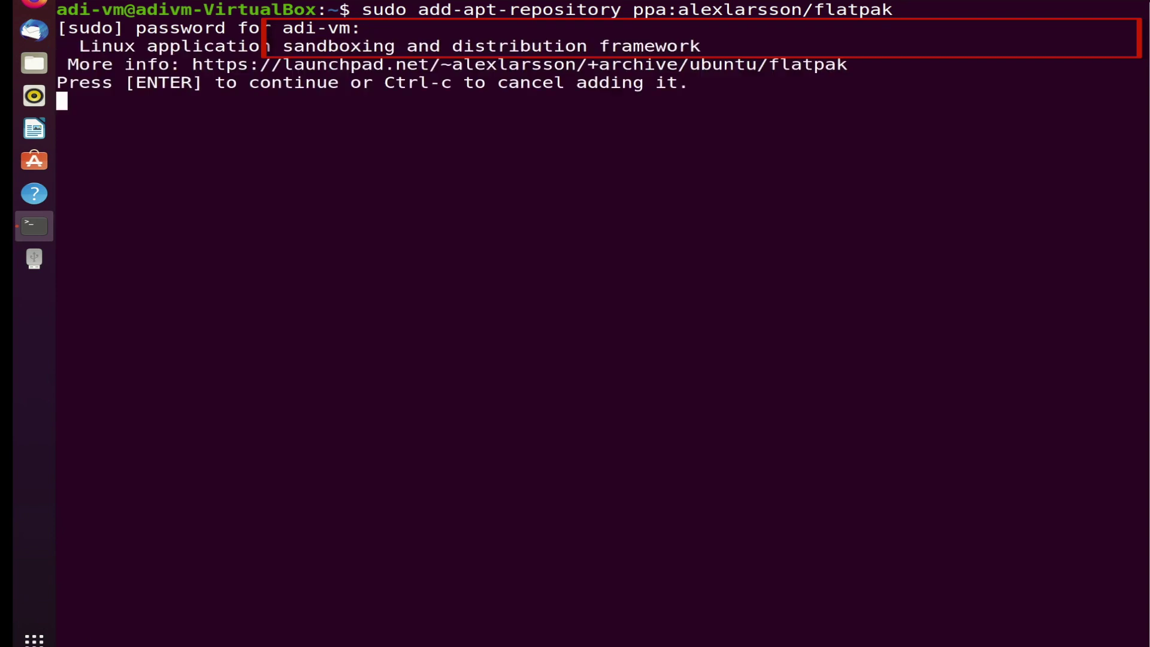
key("Return")
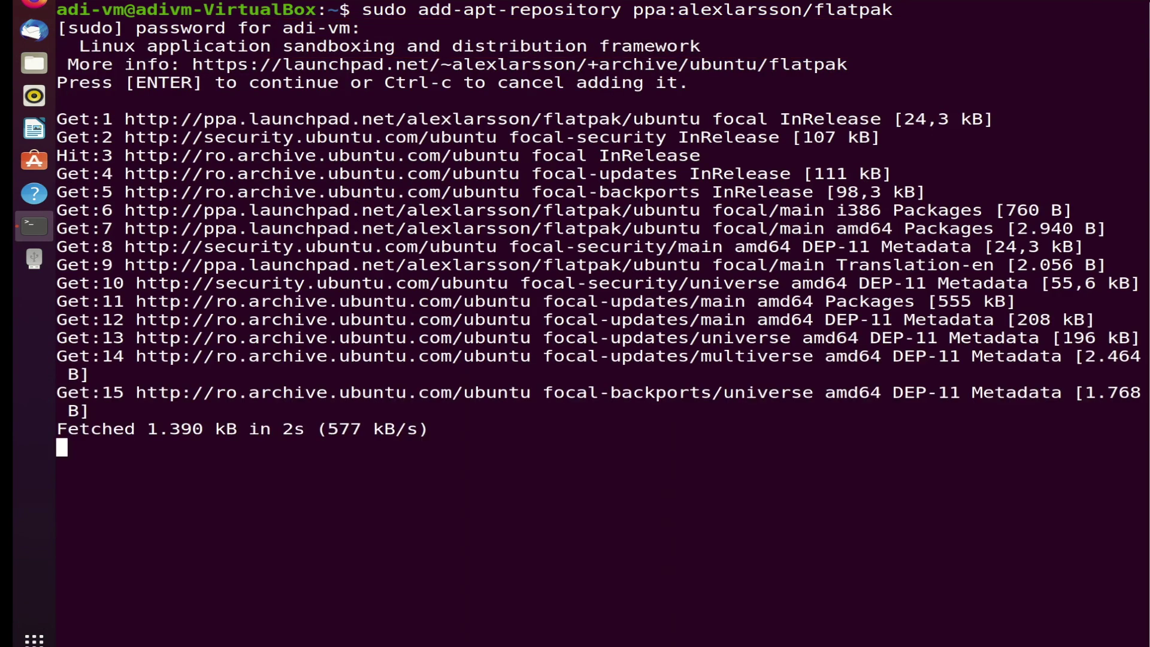
Step: Run sudo apt update, then install flatpak, answering y at the prompt
type("sudo apt update")
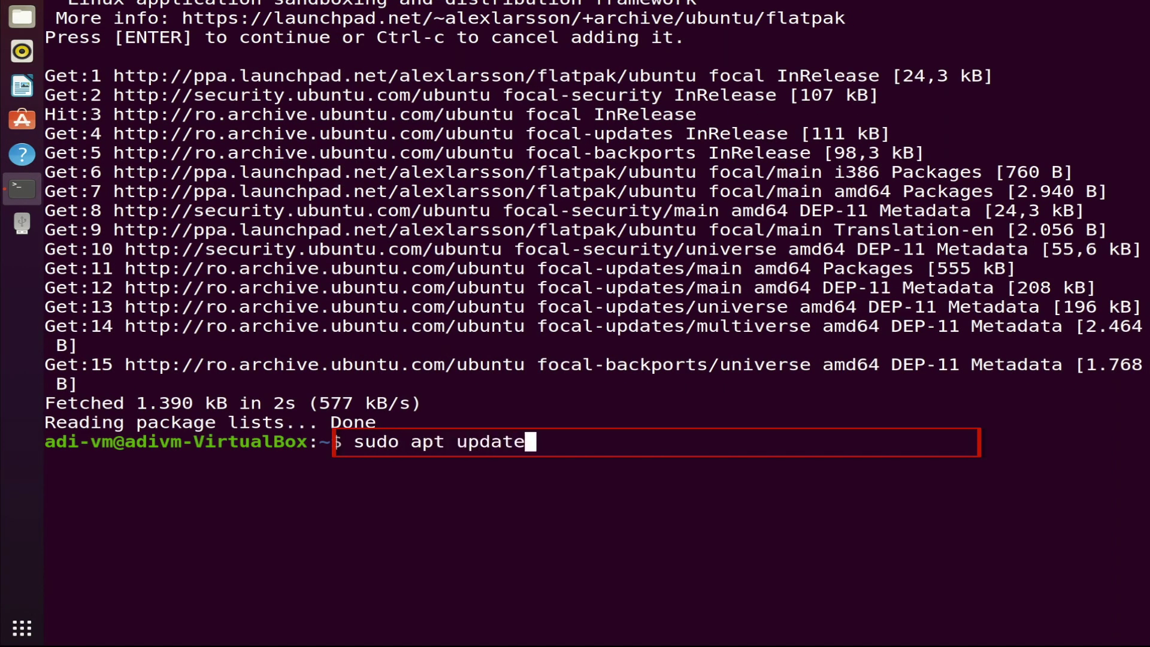
key("Return")
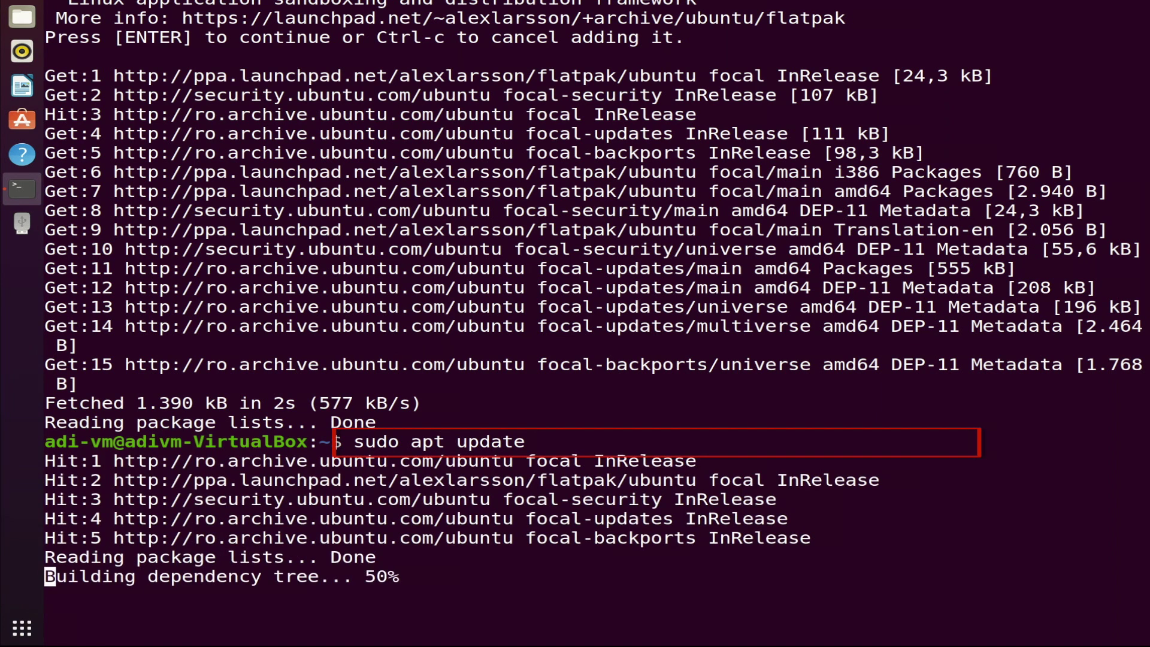
type("sudo apt insta")
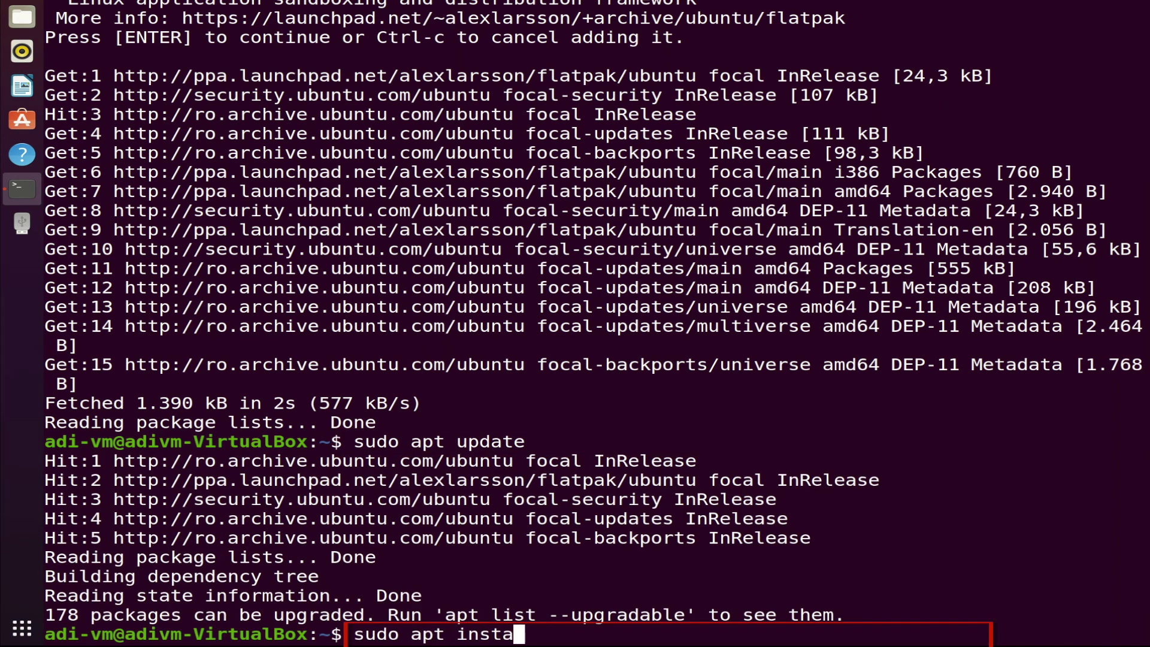
type("ll flatpak")
key("Return")
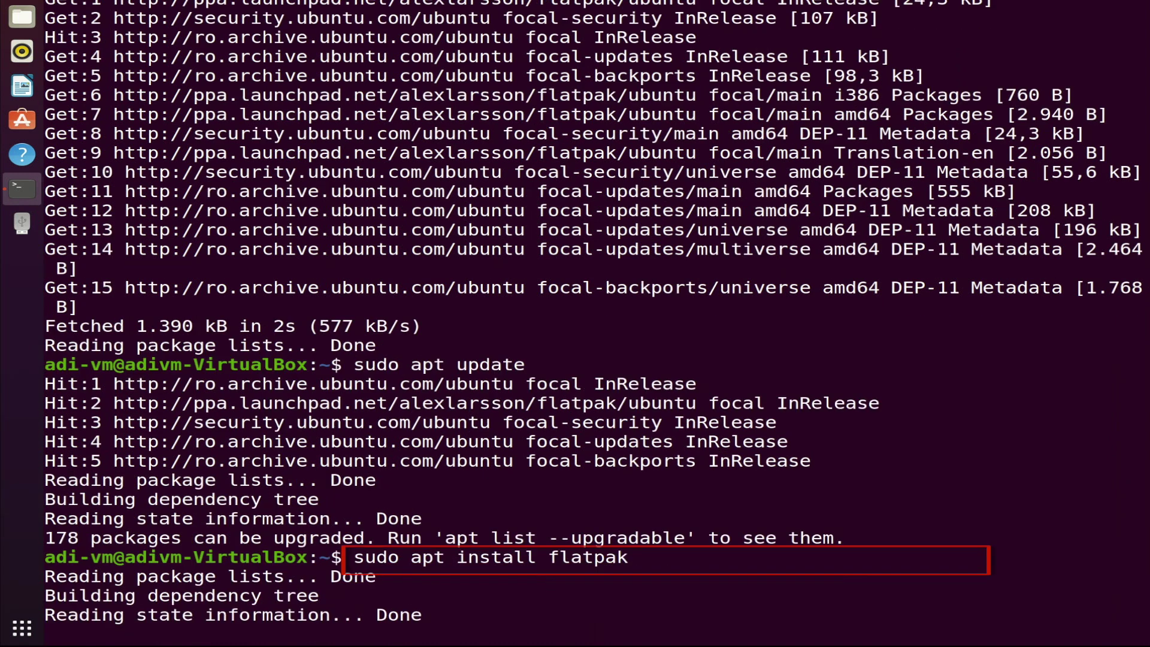
type("y")
key("Return")
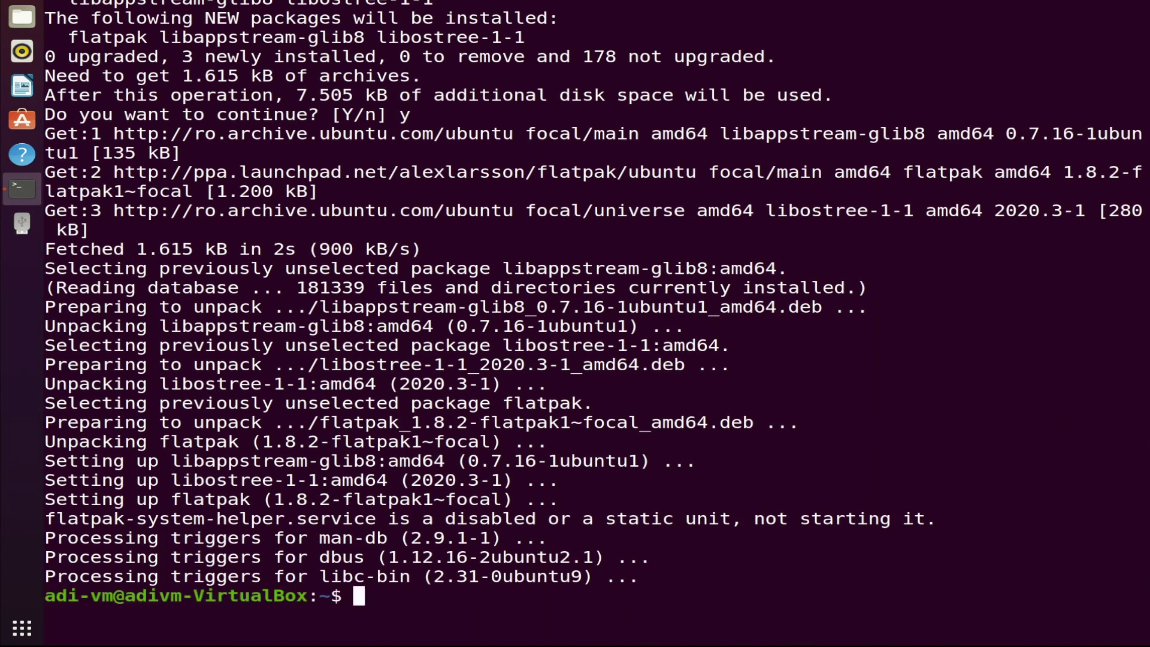
Step: Enter the flatpak remote-add --if-not-exists command for the Flathub repo URL
type("flatpak inst")
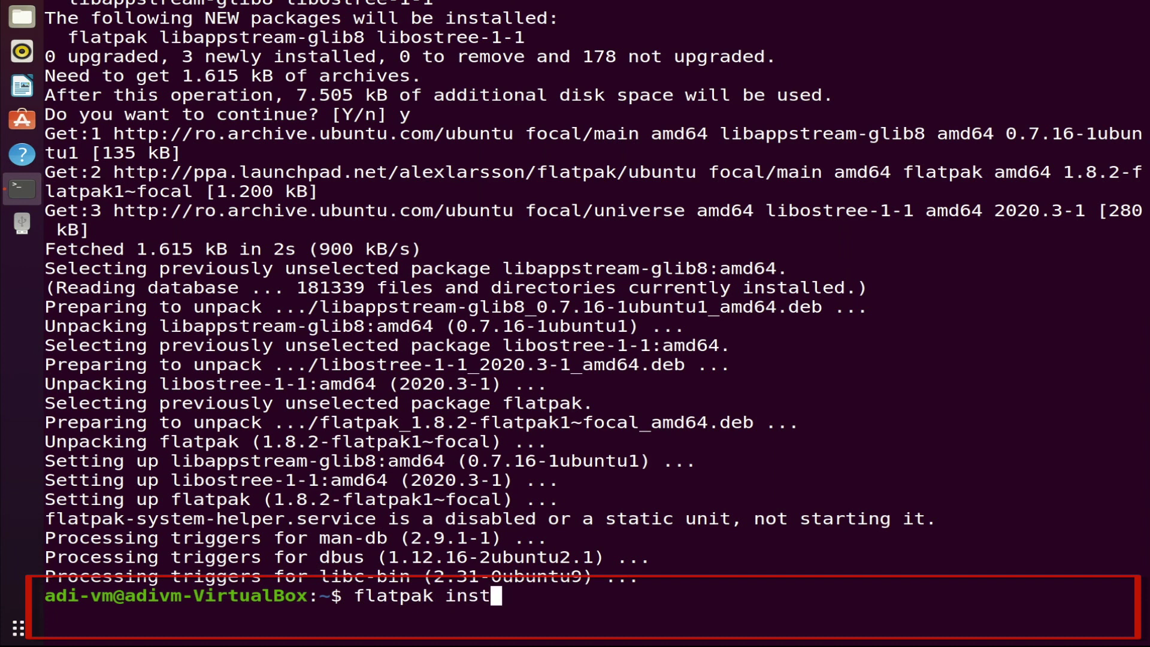
key("BackSpace")
key("BackSpace")
key("BackSpace")
type("remote")
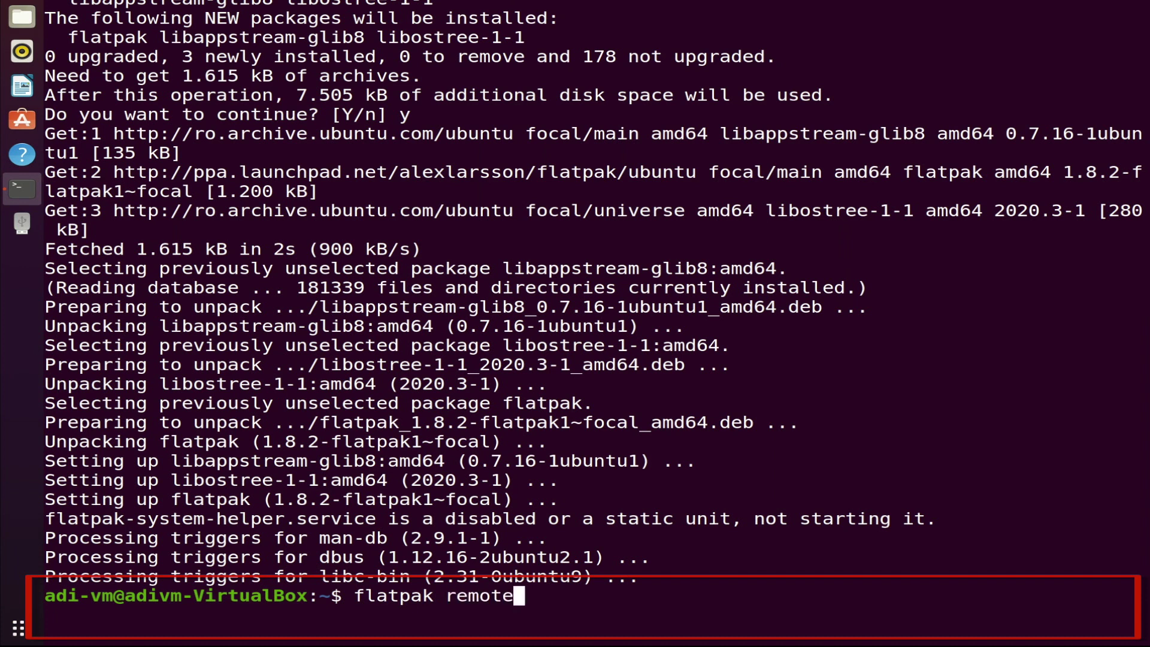
type("-add --if")
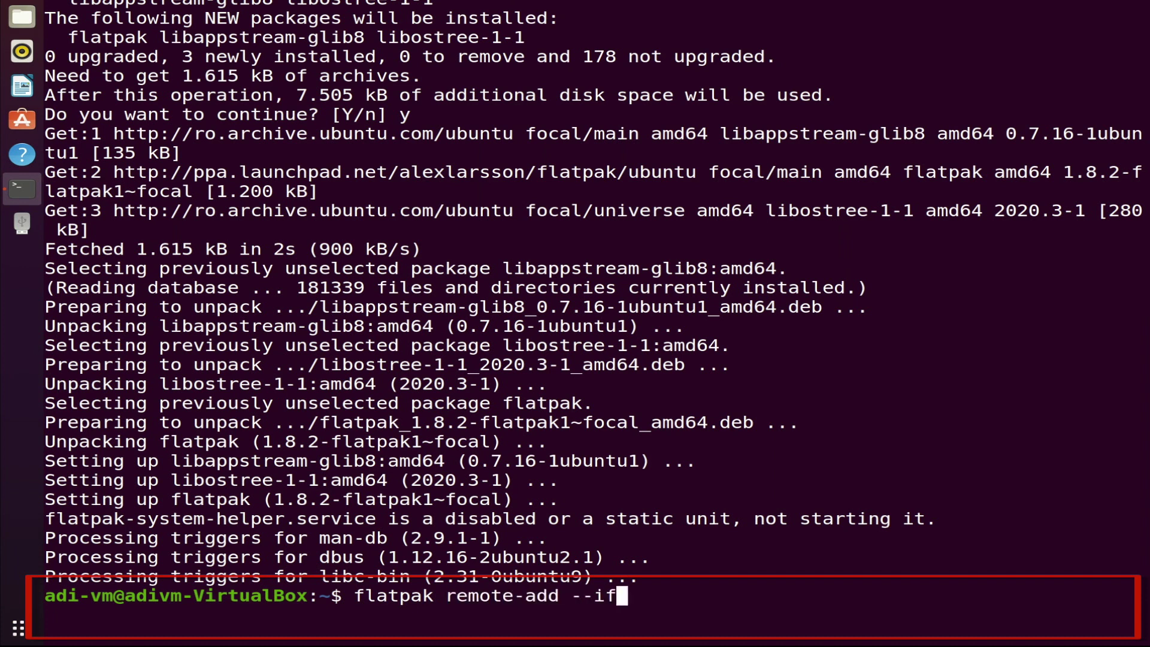
type("-not-e")
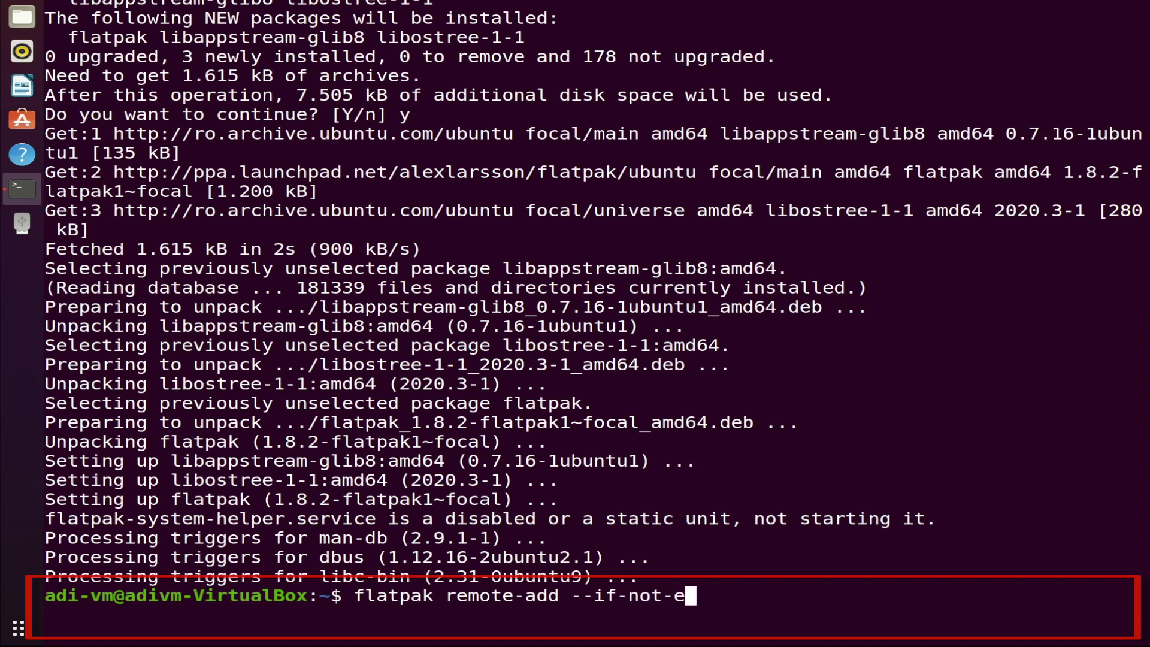
type("xists flath")
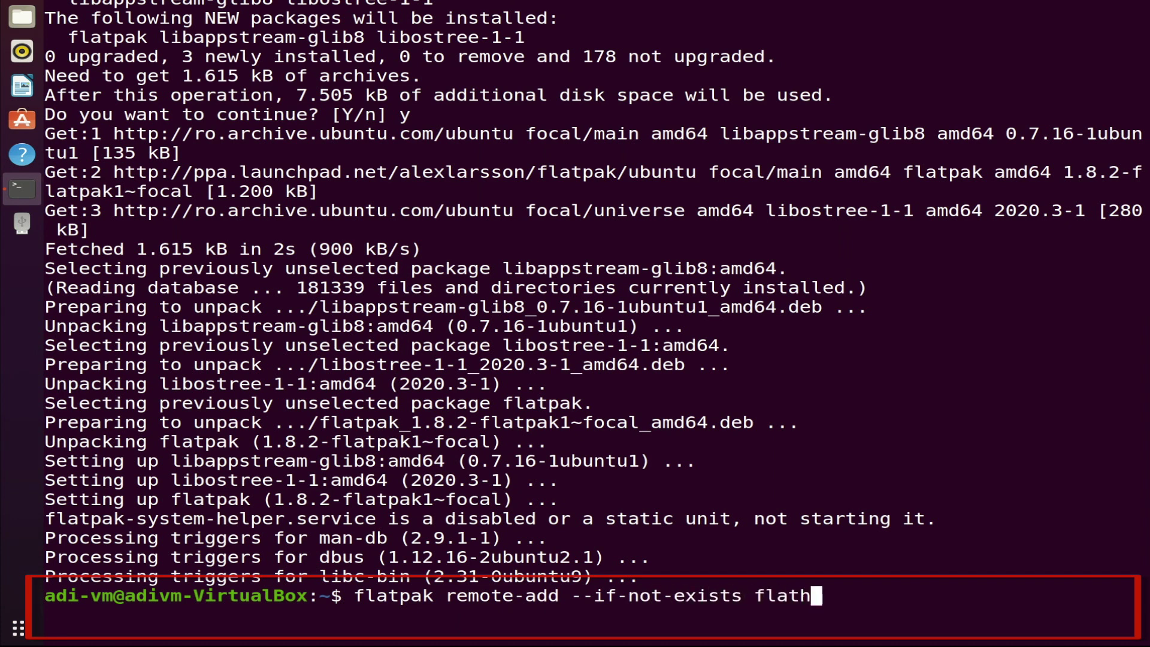
type("ub ht")
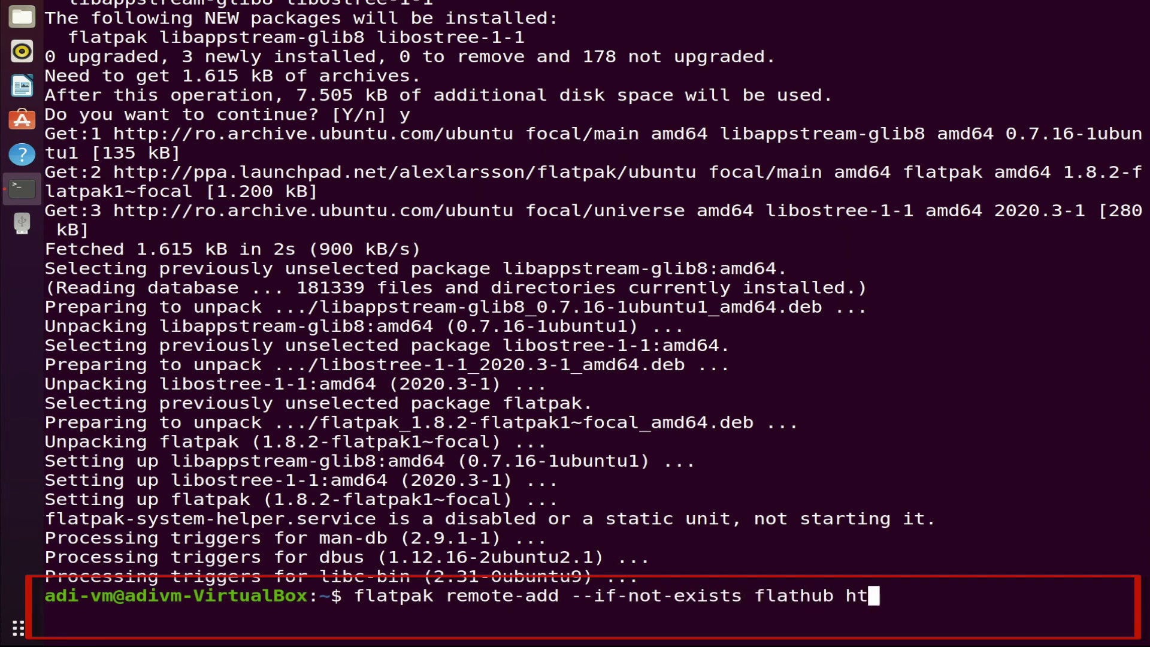
type("tps://fla")
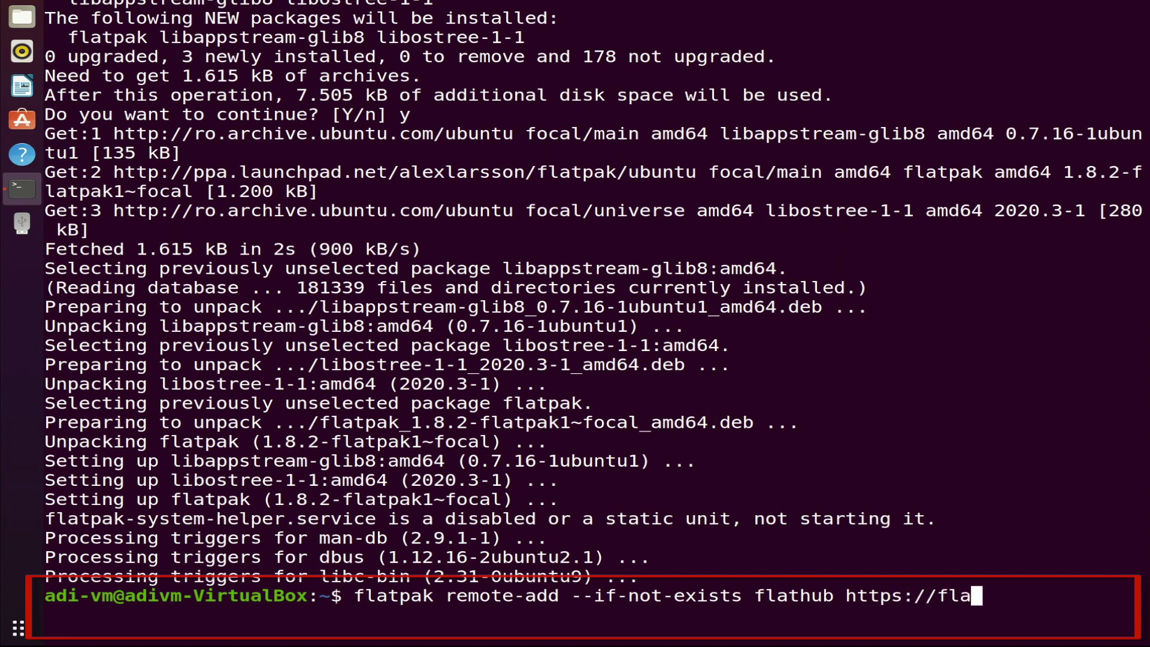
type("thub.org")
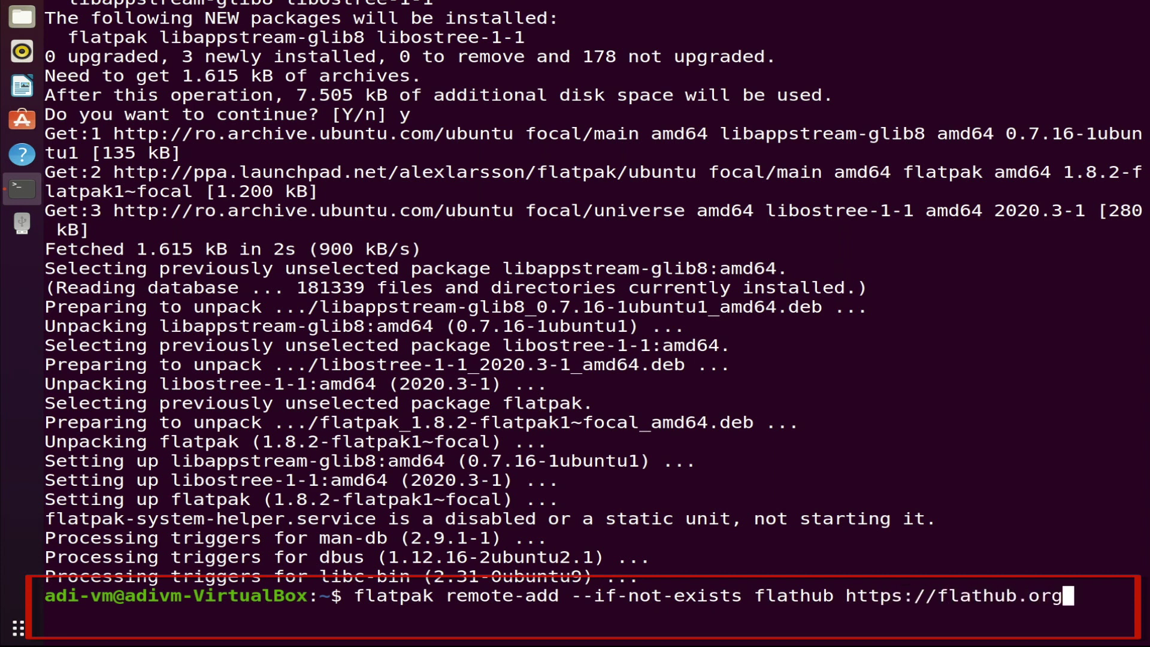
type("/repo/")
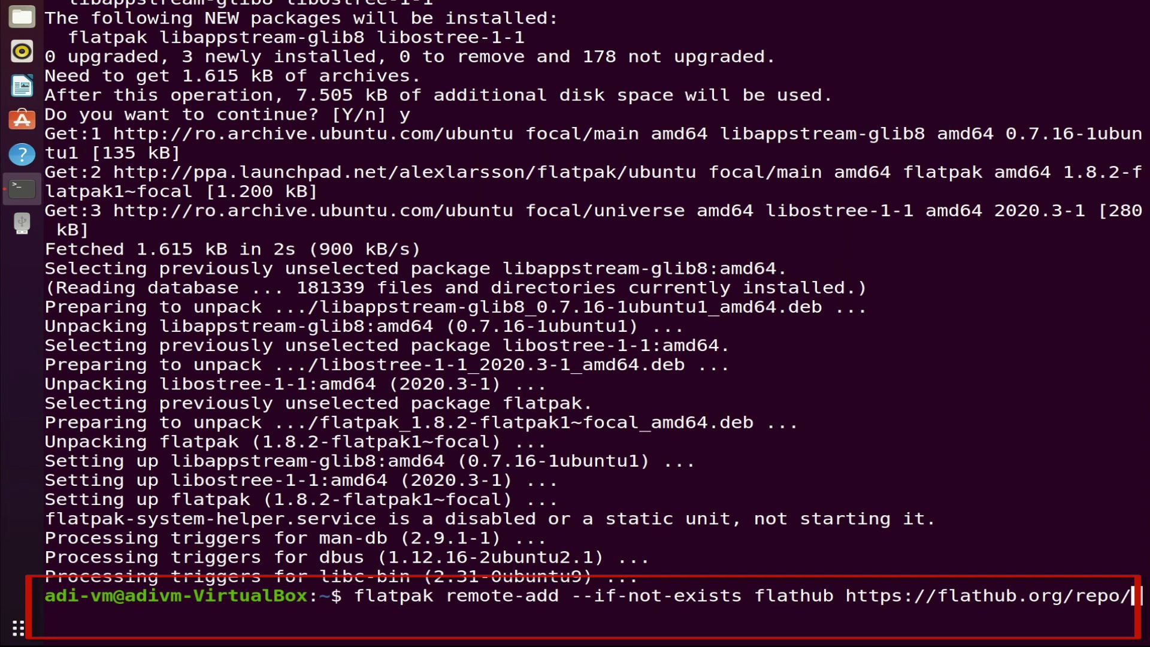
type("flathub")
type(".flatp")
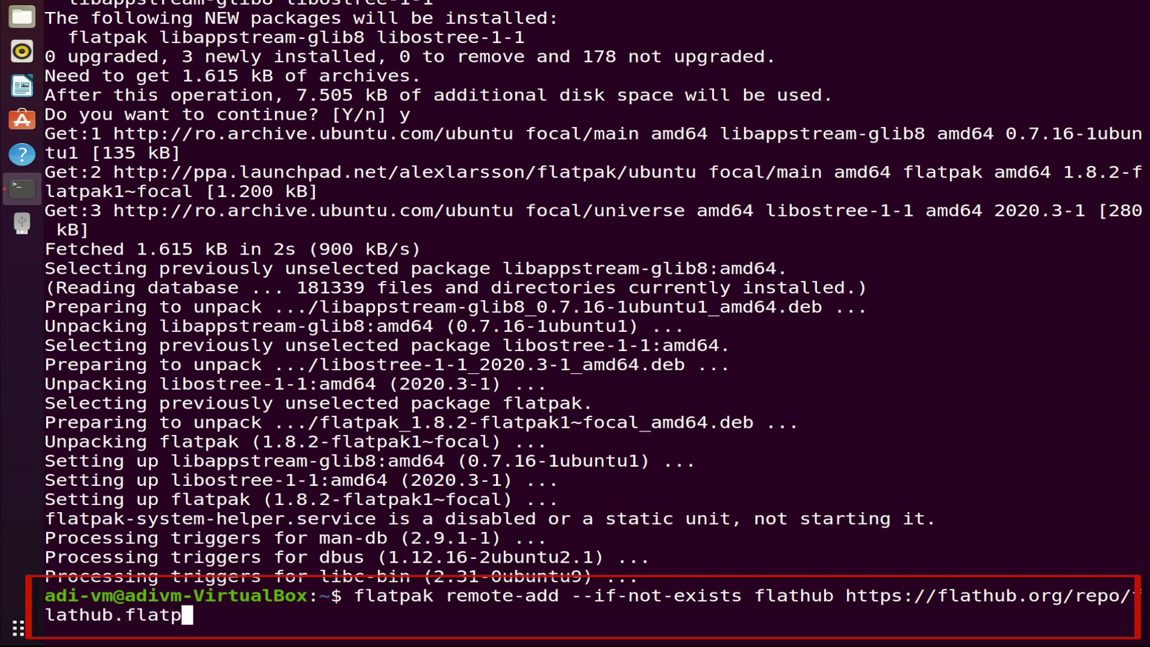
type("akrepo")
Step: Run the flatpak remote-add command to register Flathub
key("Return")
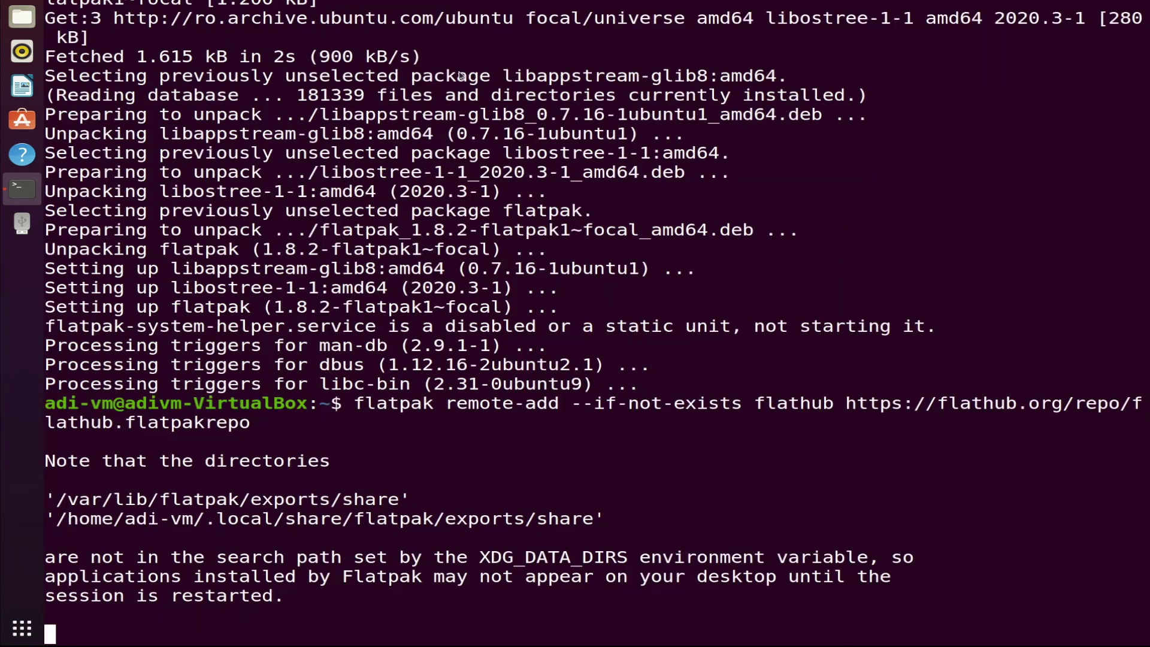
Step: Authorize the Flathub remote, then start installing Scopy.flatpak and authenticate
type("*******")
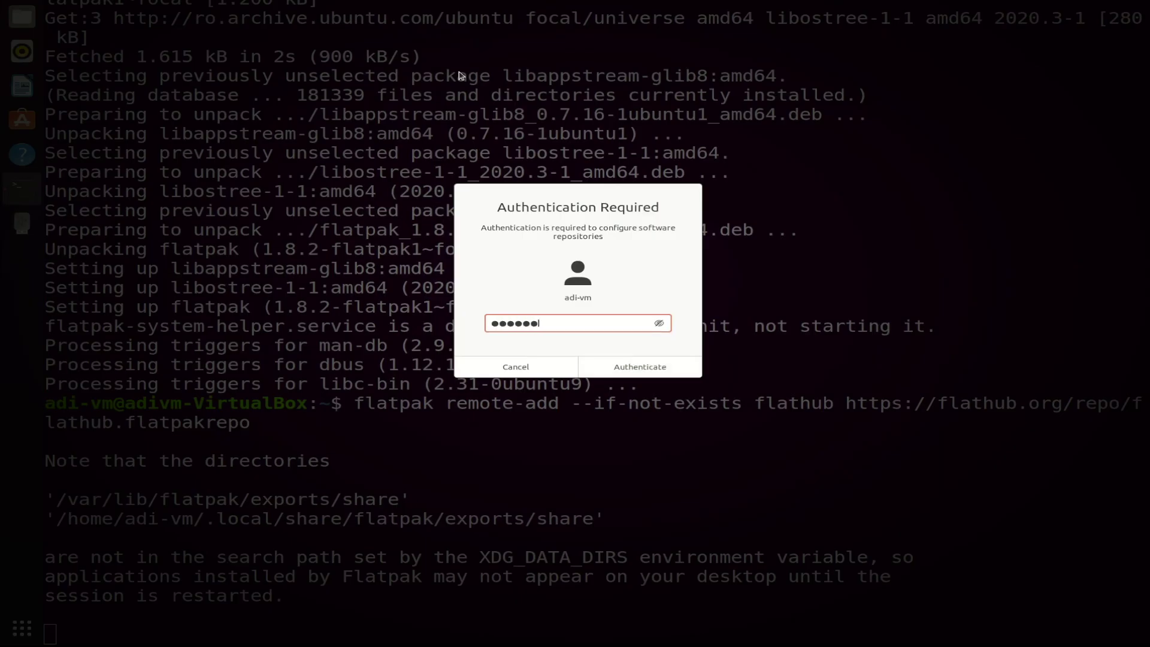
key("Return")
type("flatpak i")
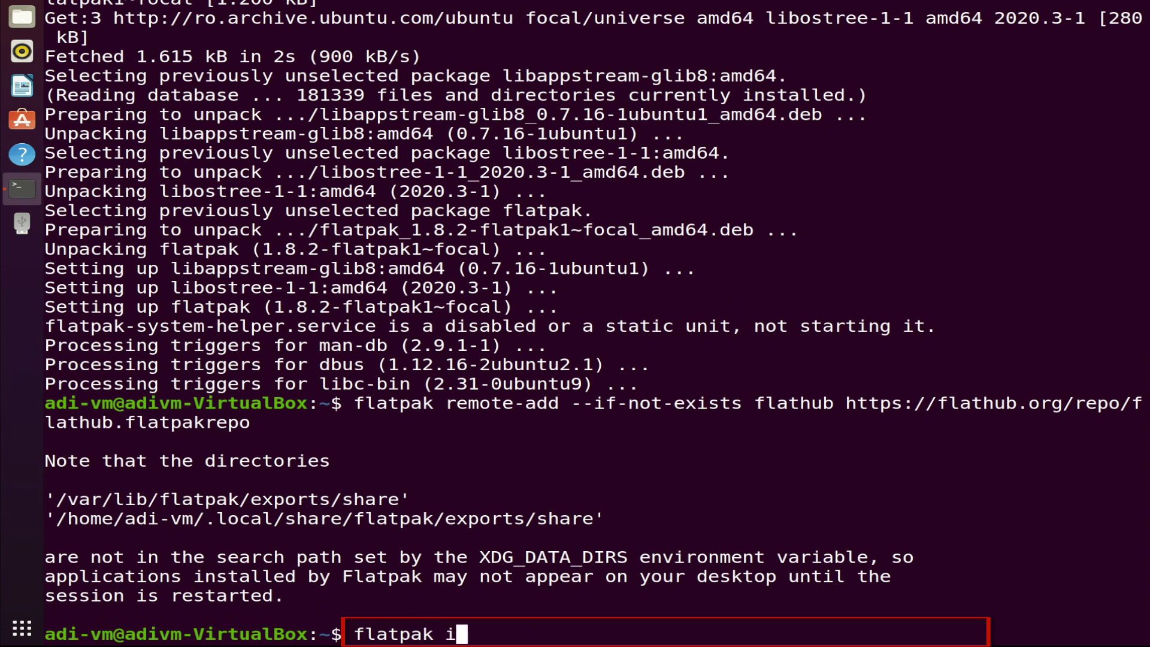
type("nstall Sc")
key("Tab")
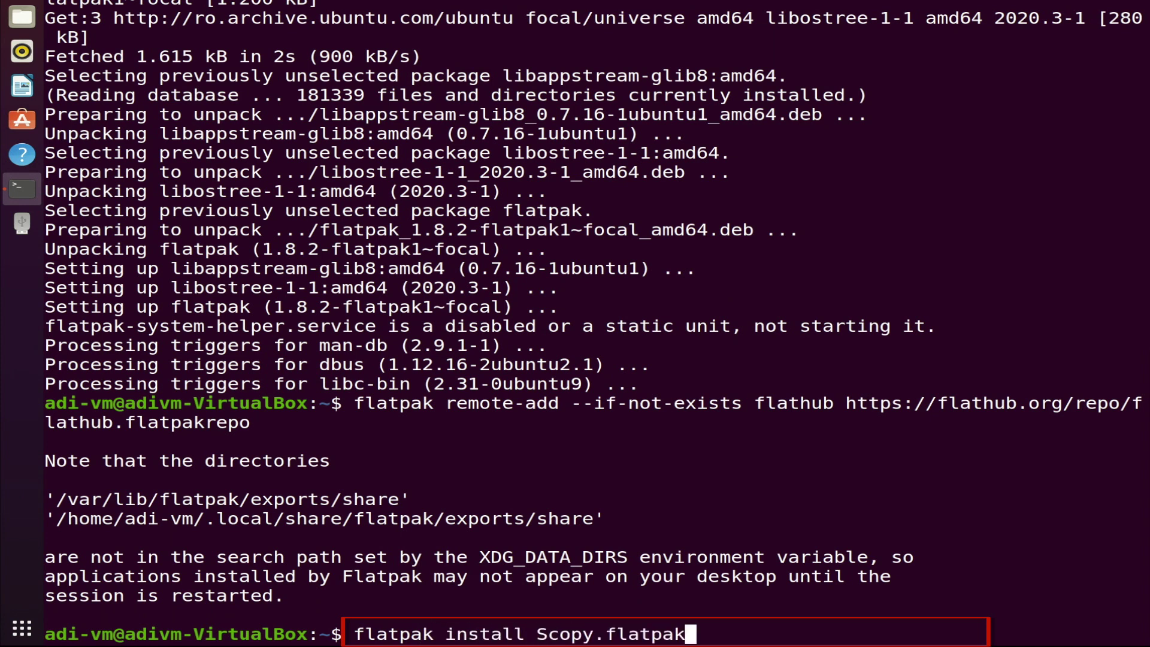
key("Return")
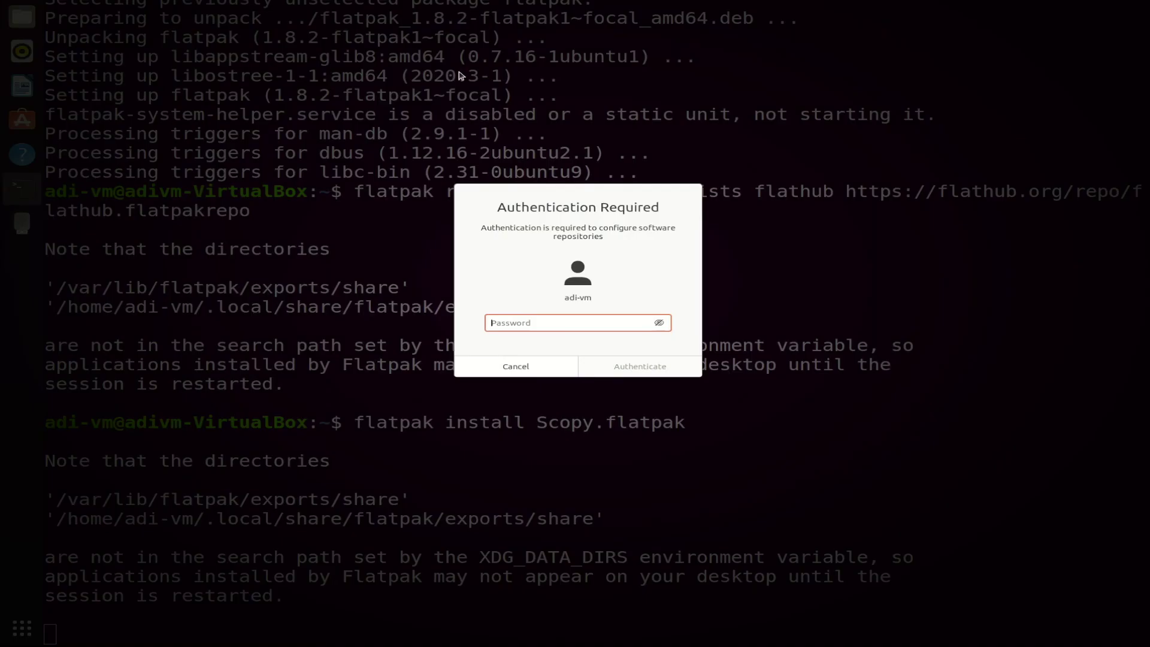
type("••••••")
key("Return")
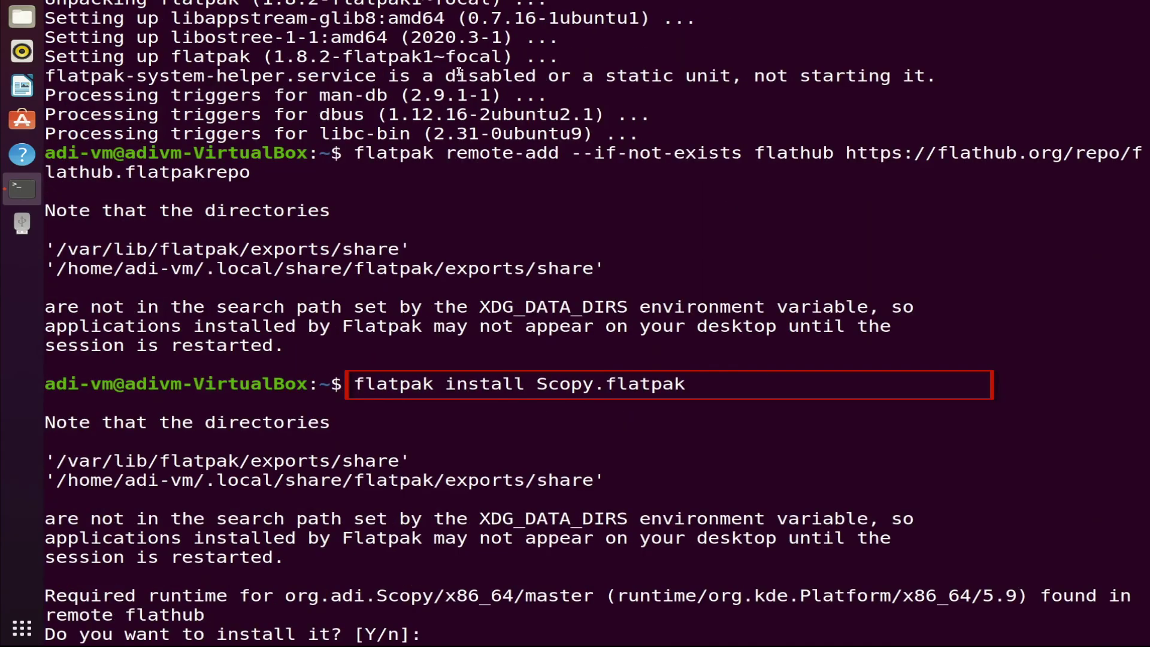
Step: Accept the required org.kde.Platform runtime and dependencies so the Scopy install completes
type("y")
key("Return")
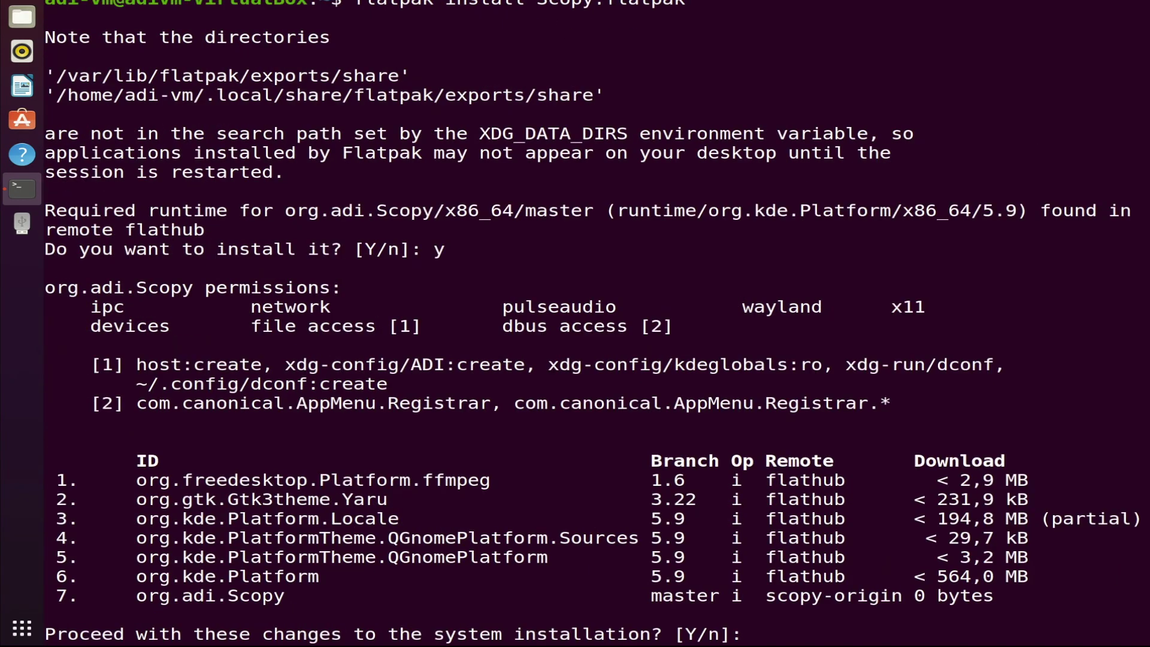
type("y")
key("Return")
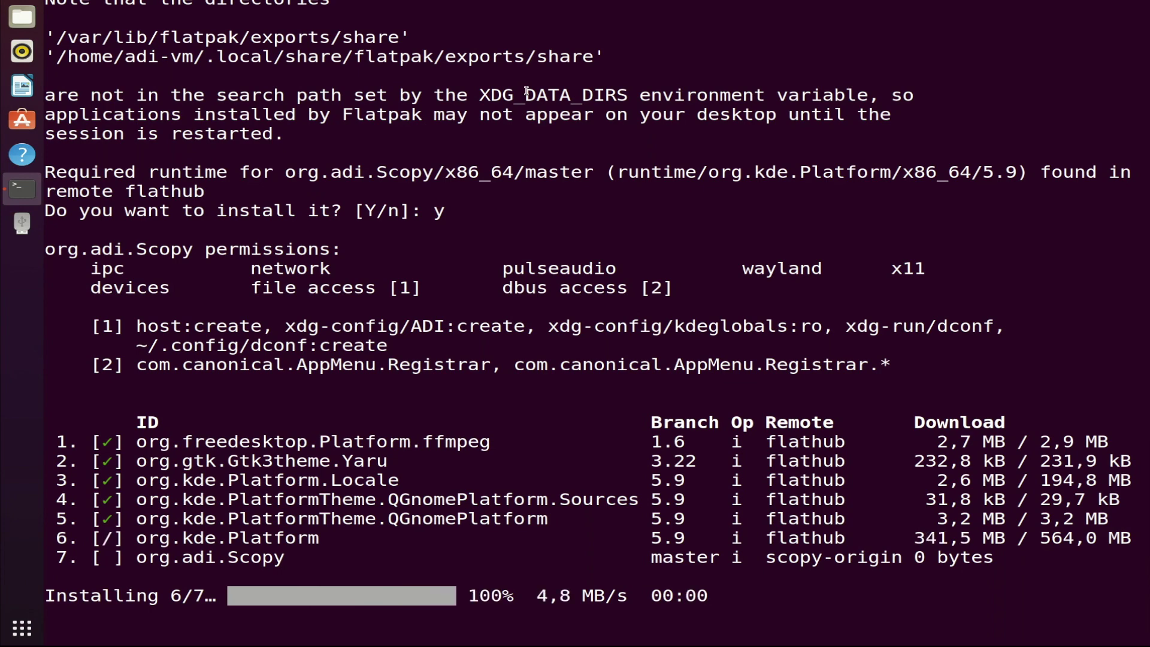
key("Return")
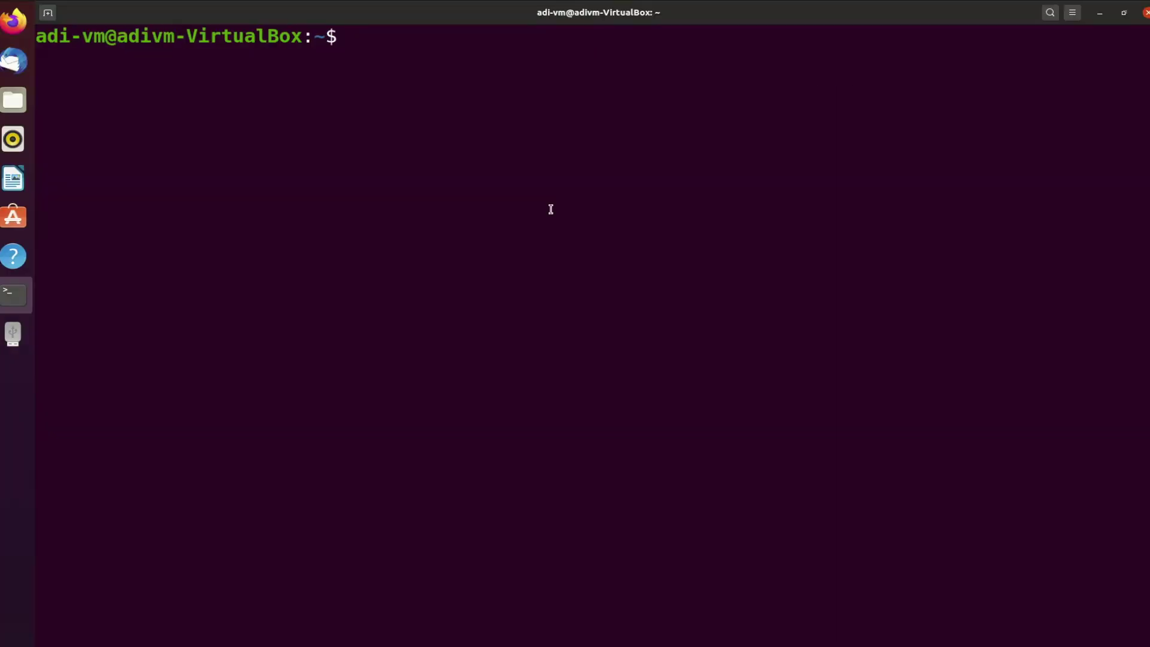
type("flatpak ")
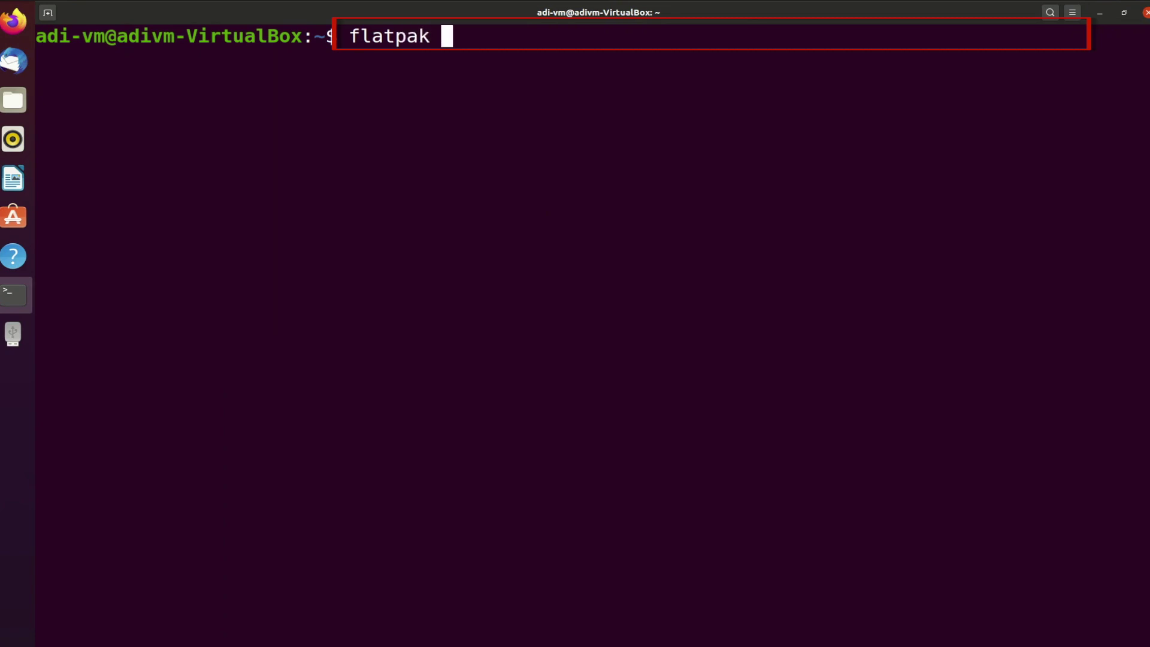
type("run ")
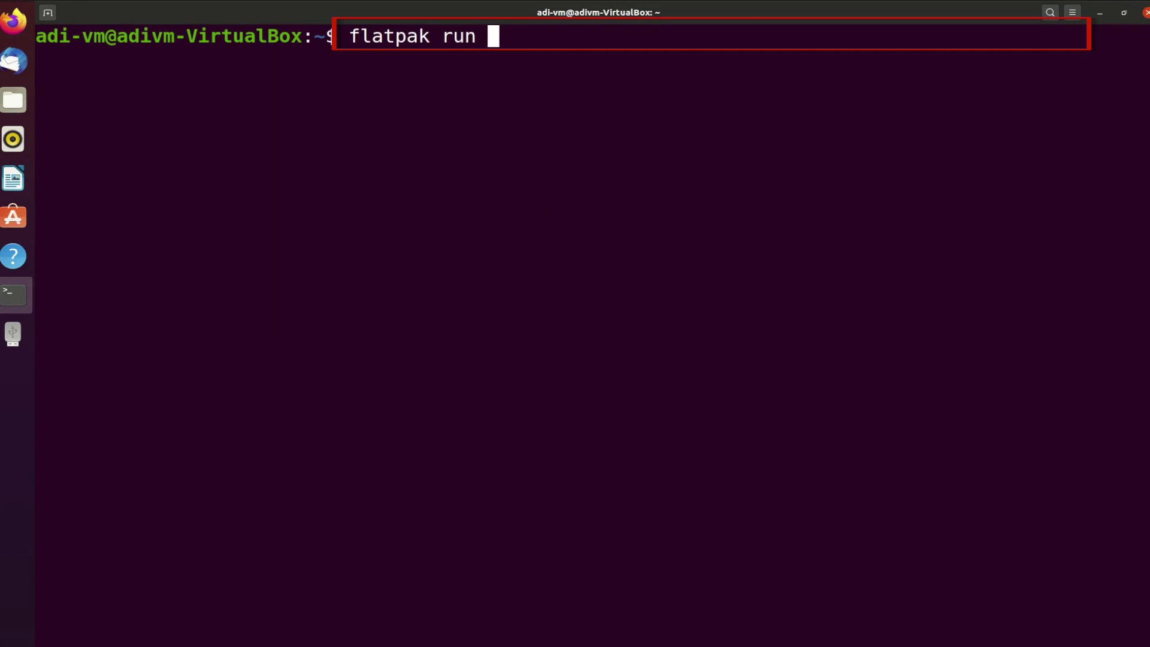
type("org.")
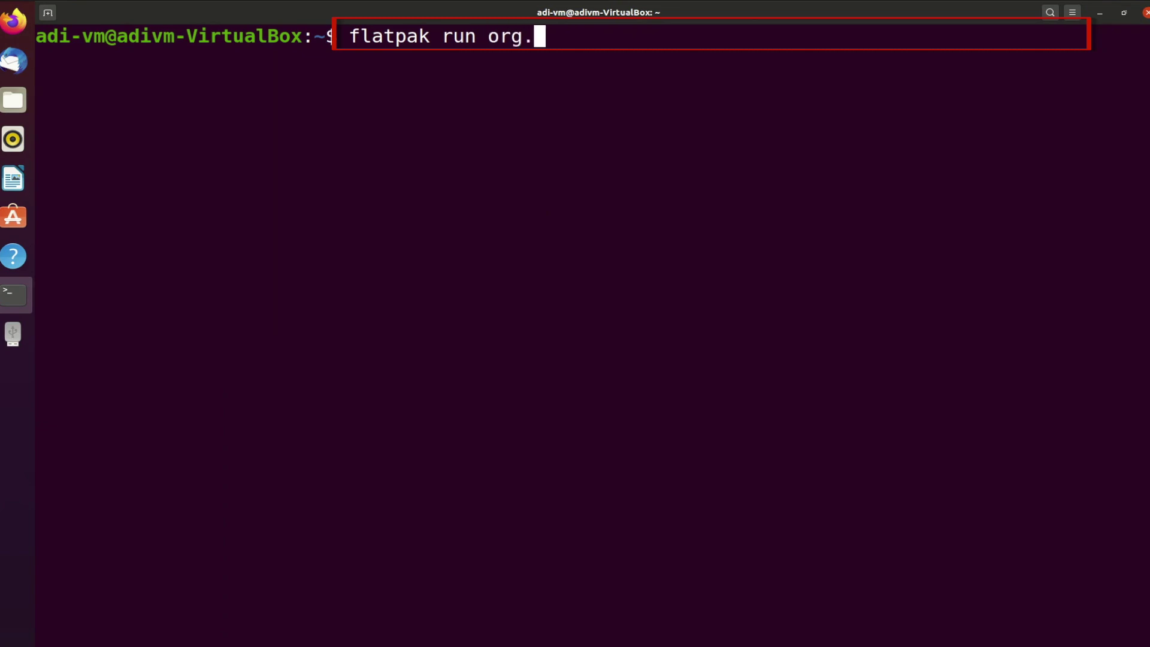
type("adi.S")
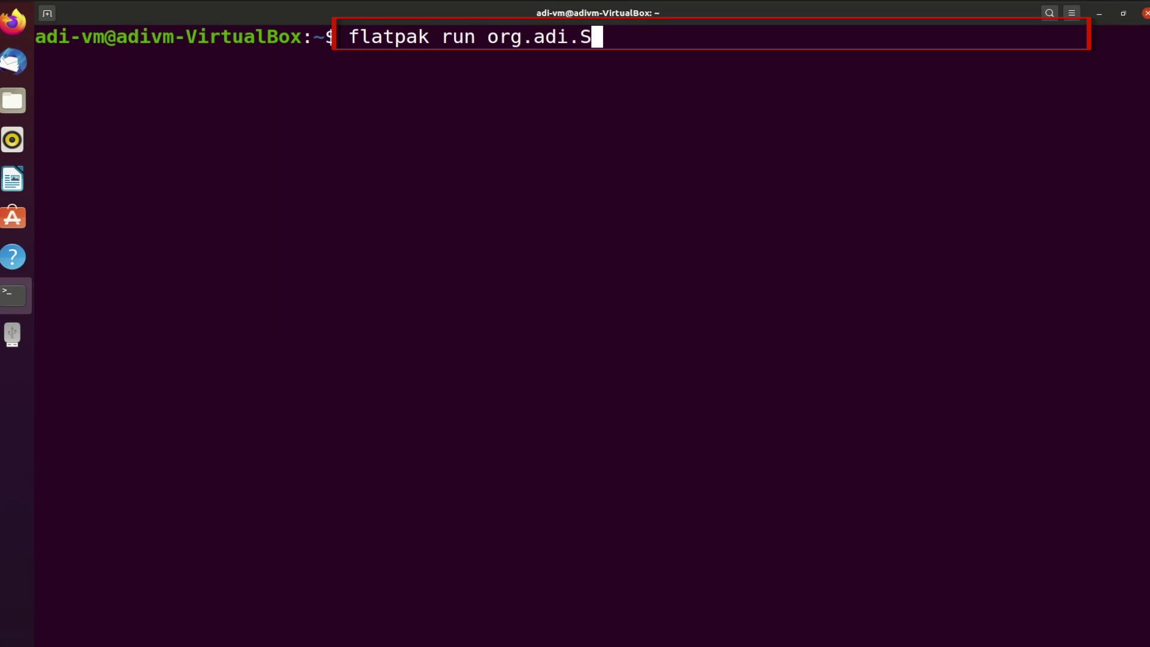
type("copy")
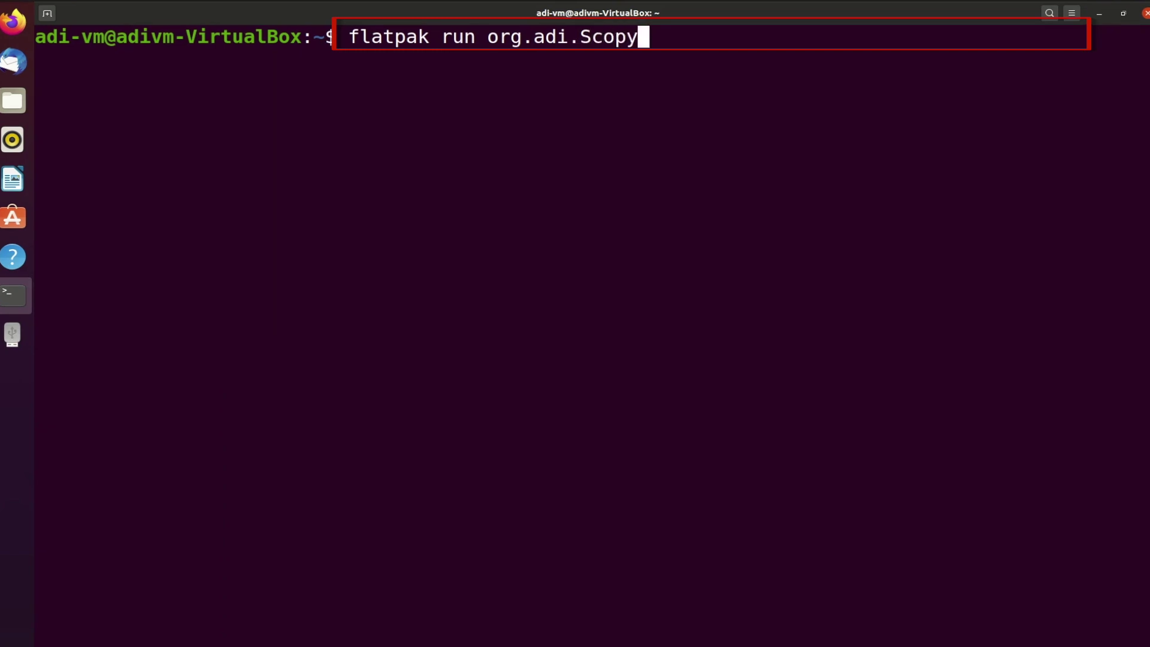
Step: Launch Scopy with 'flatpak run org.adi.Scopy'
key("Return")
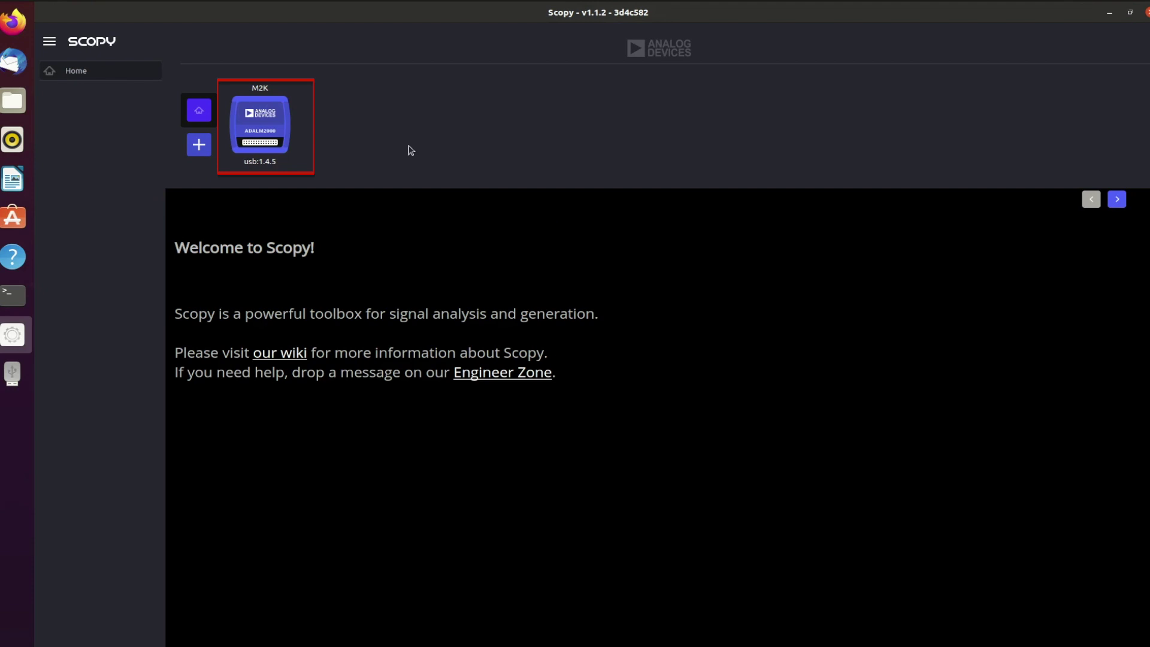
Step: Select the M2K device tile at usb:1.4.5 and connect to it
left_click(264, 133)
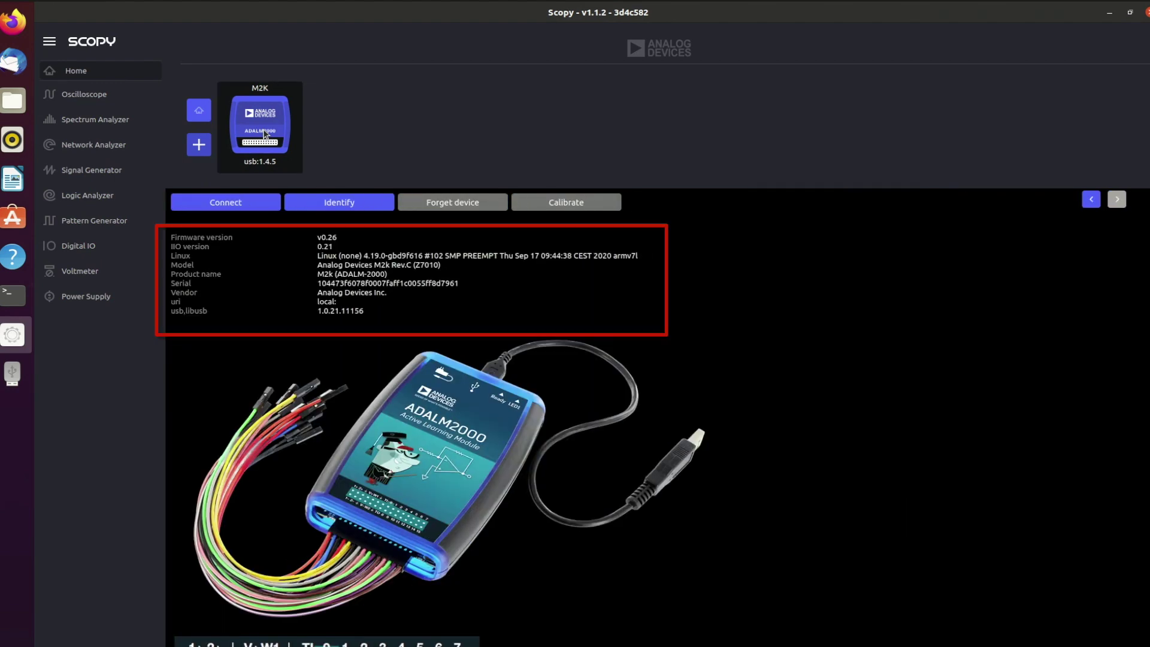
left_click(218, 205)
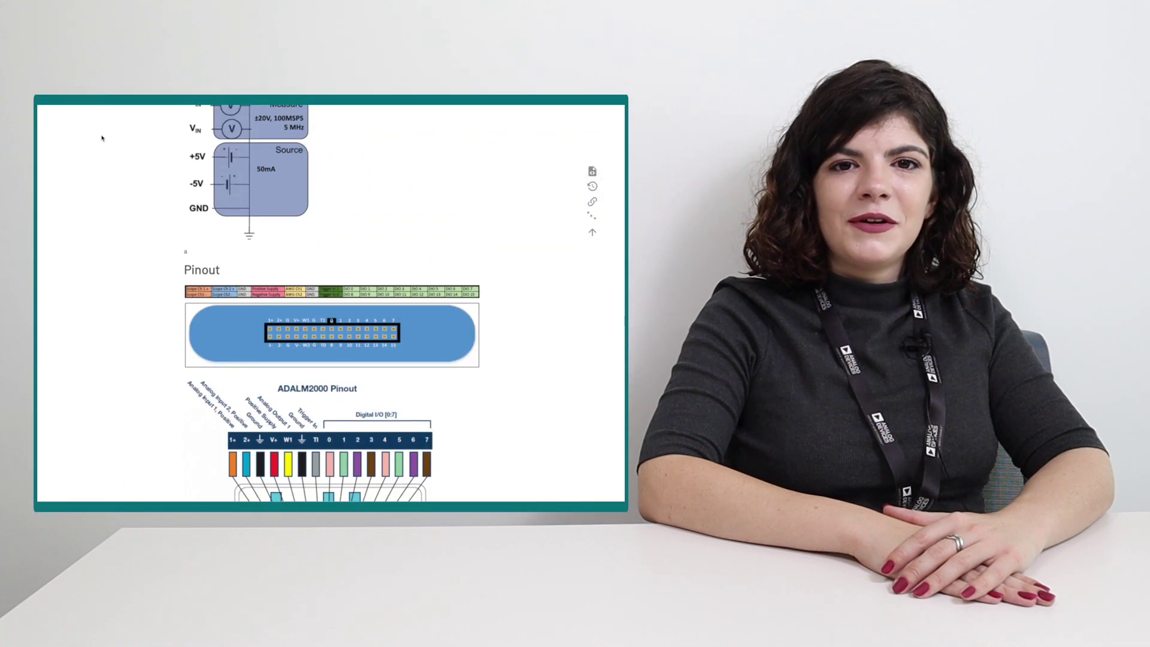
Step: Scroll the ADALM2000 wiki page down and back up to view the Pinout section
scroll(102, 138, "down", 3)
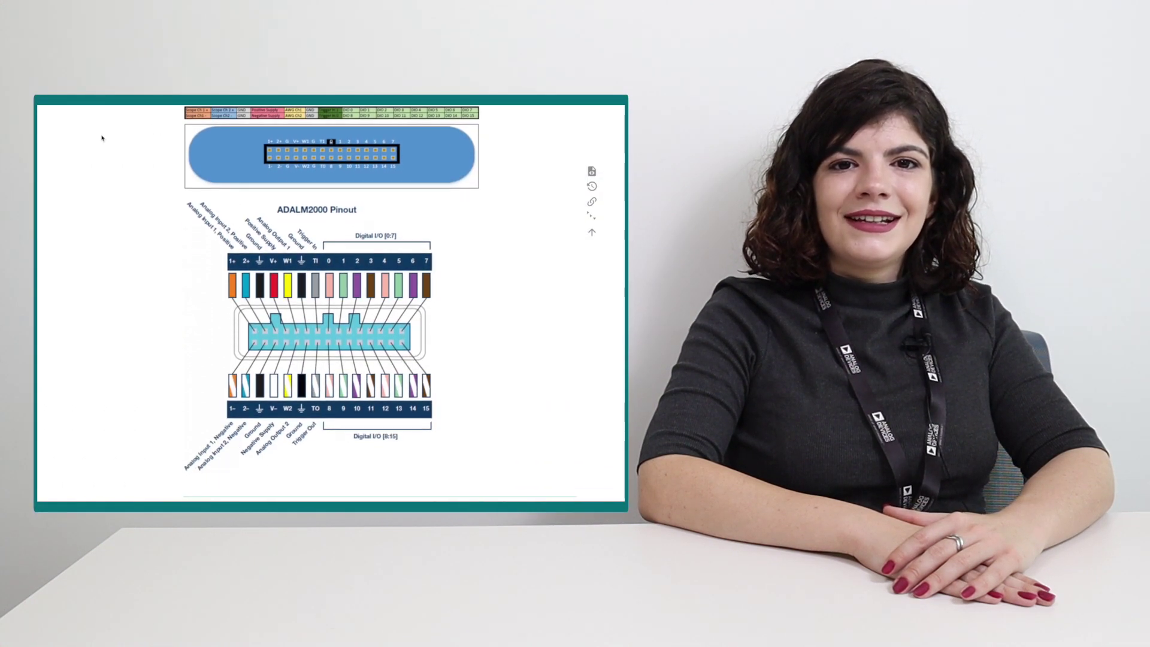
scroll(101, 138, "up", 1)
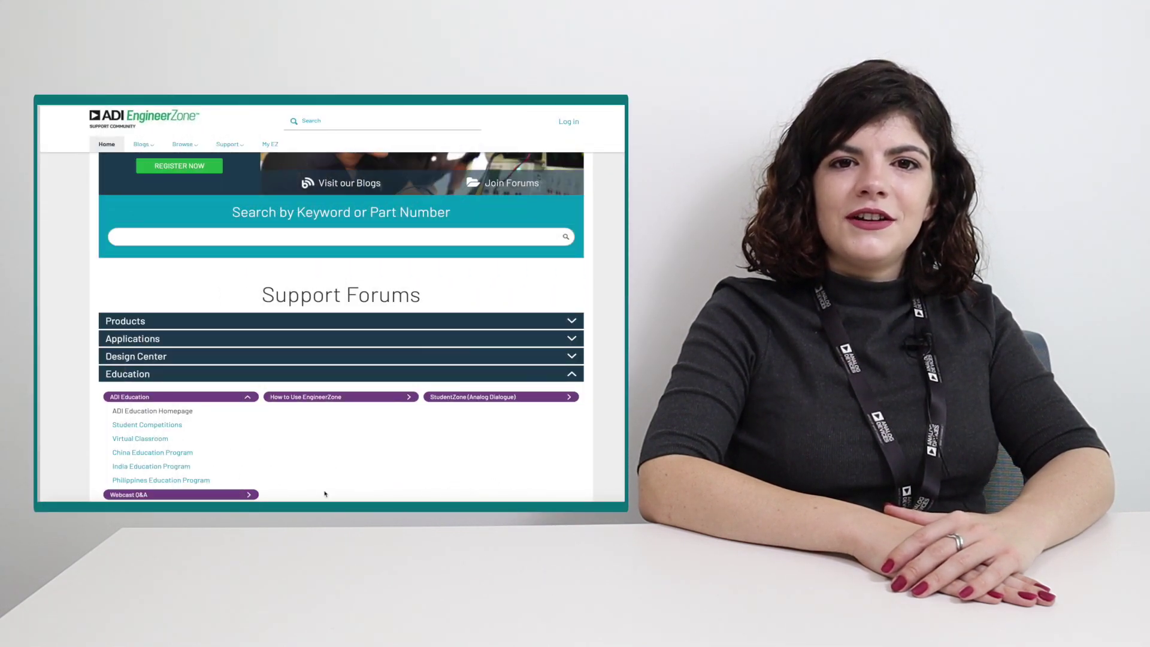
Step: Open the Virtual Classroom for ADI University Program forum under ADI Education support forums
left_click(159, 439)
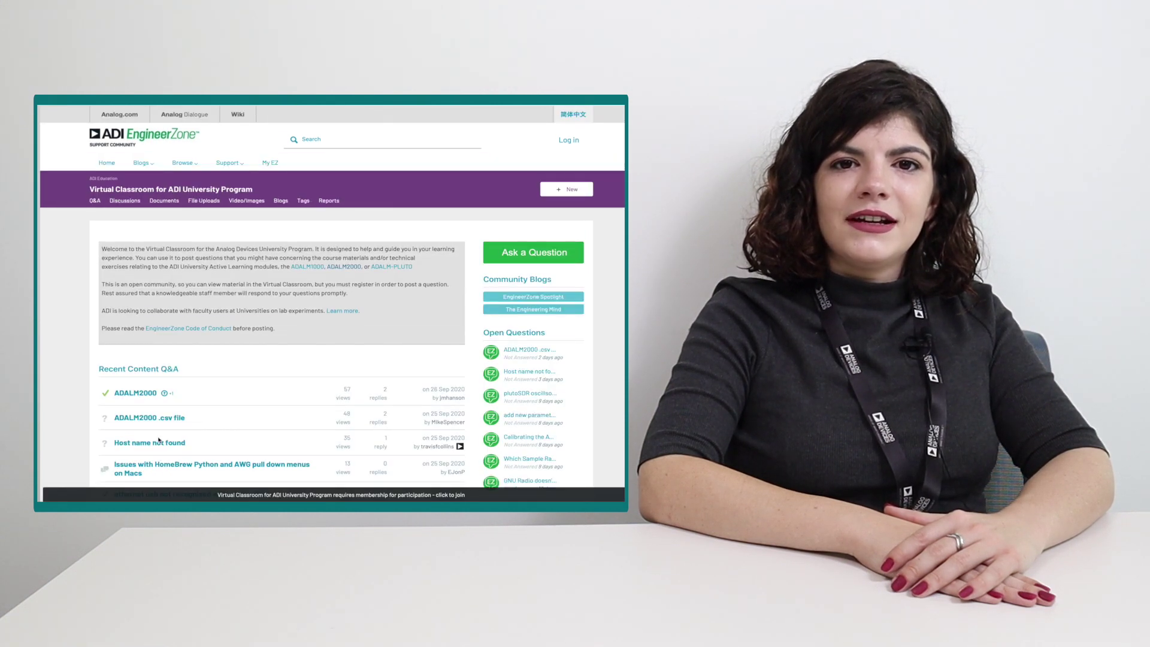